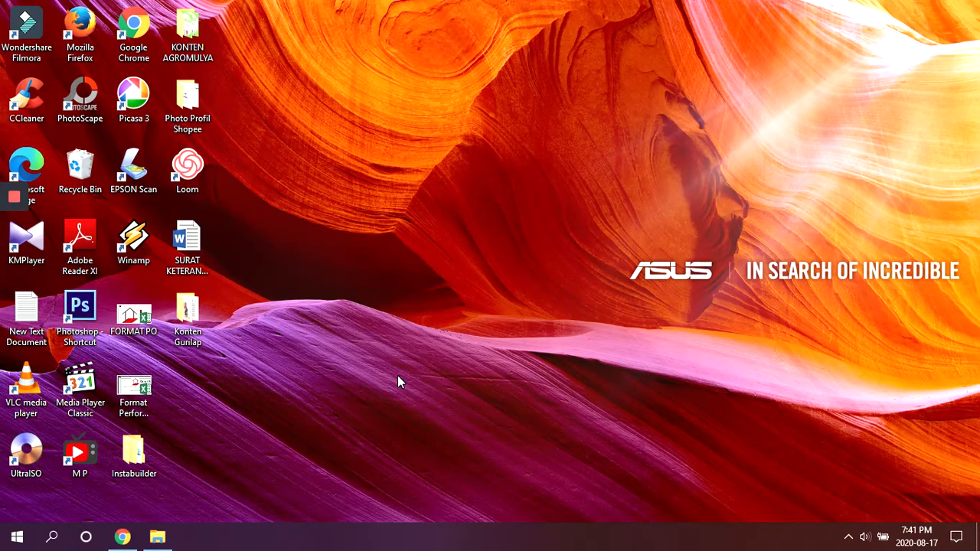
Open the Gurilap landing page at indoniagatama.com/gurinyoy/ in a new Chrome tab.
{"action": "left_click", "coordinate": [122, 538]}
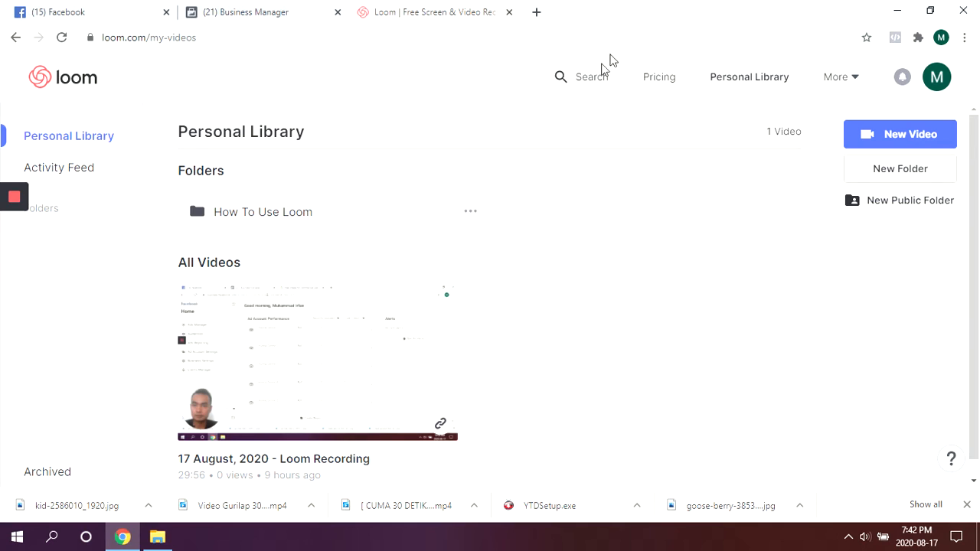
{"action": "left_click", "coordinate": [537, 13]}
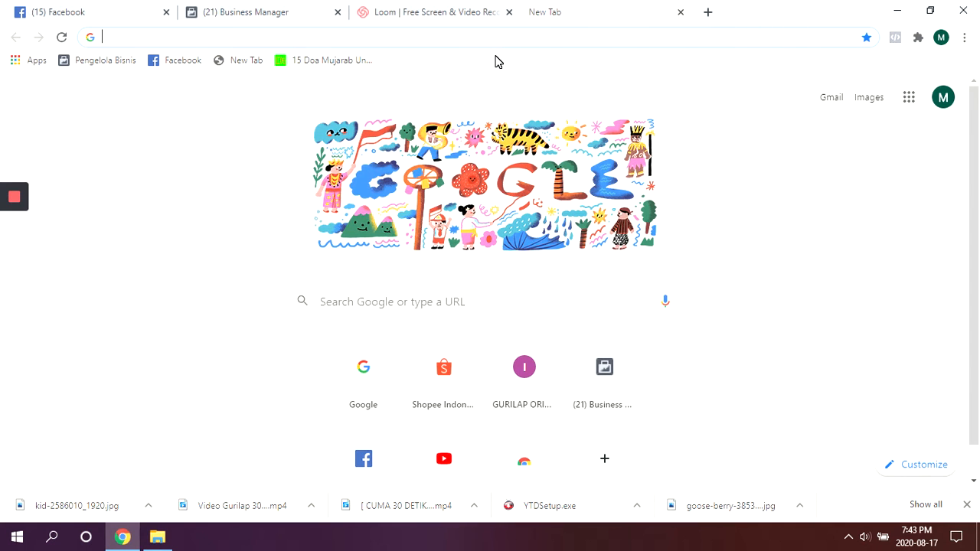
{"action": "type", "text": "indo"}
{"action": "key", "text": "Return"}
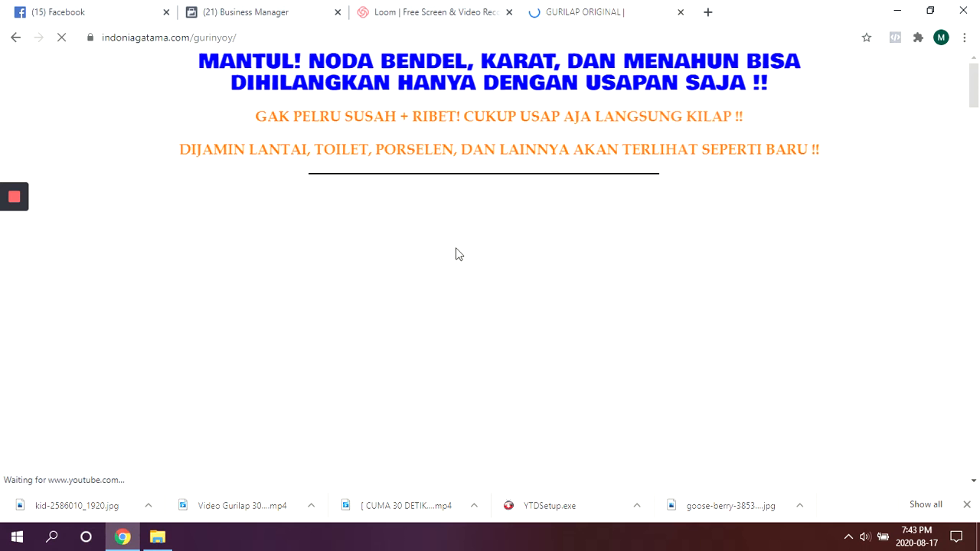
Inspect the pixel events on the Gurilap landing page with Facebook Pixel Helper.
{"action": "left_click", "coordinate": [896, 38]}
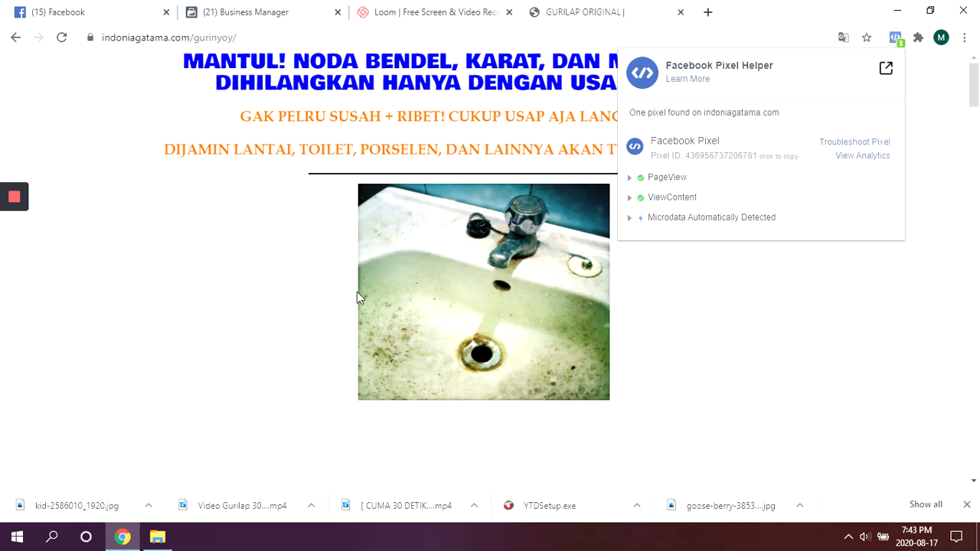
{"action": "scroll", "coordinate": [619, 321], "scroll_direction": "down", "scroll_amount": 2}
{"action": "scroll", "coordinate": [618, 321], "scroll_direction": "down", "scroll_amount": 8}
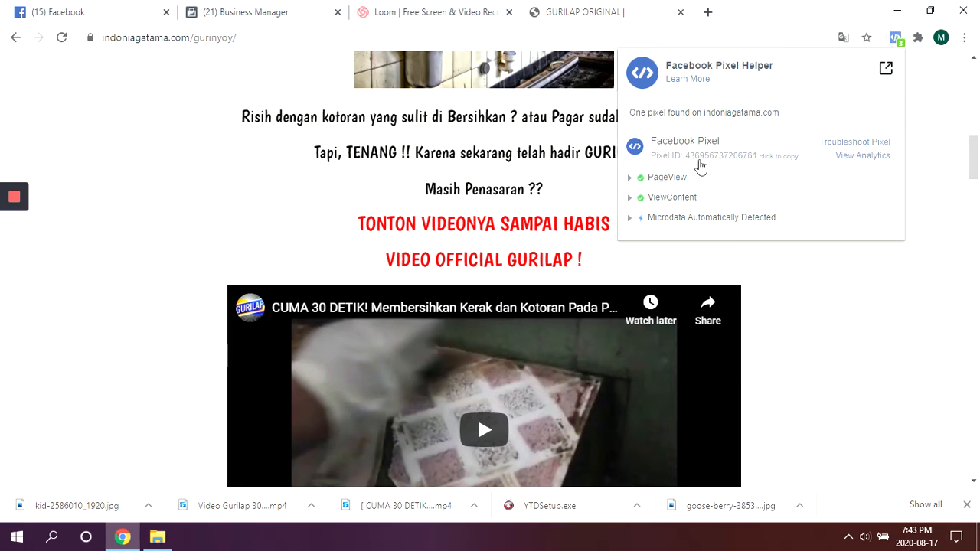
{"action": "left_click", "coordinate": [879, 309]}
Look through the landing page and open the COD order form through its "Klik Di Sini" purchase link.
{"action": "scroll", "coordinate": [693, 317], "scroll_direction": "down", "scroll_amount": 3}
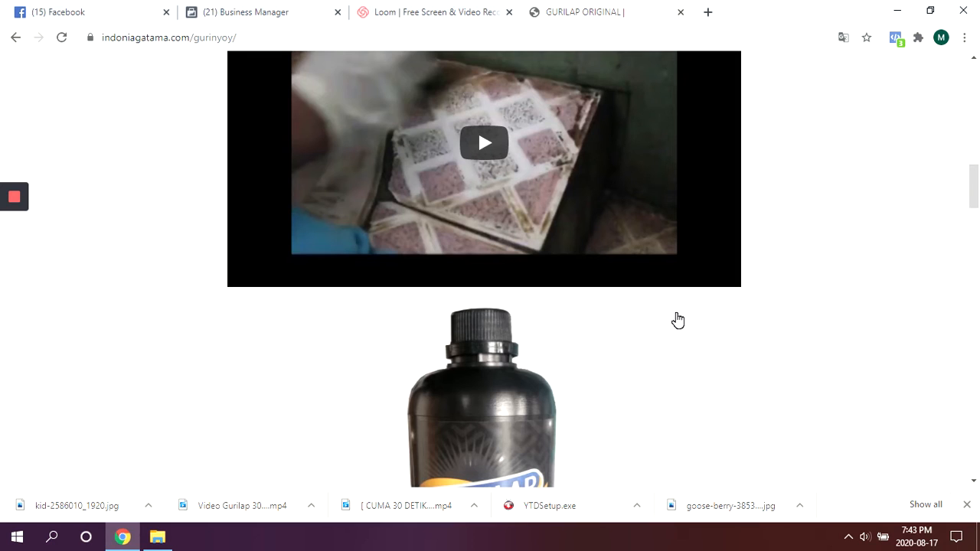
{"action": "scroll", "coordinate": [769, 283], "scroll_direction": "up", "scroll_amount": 6}
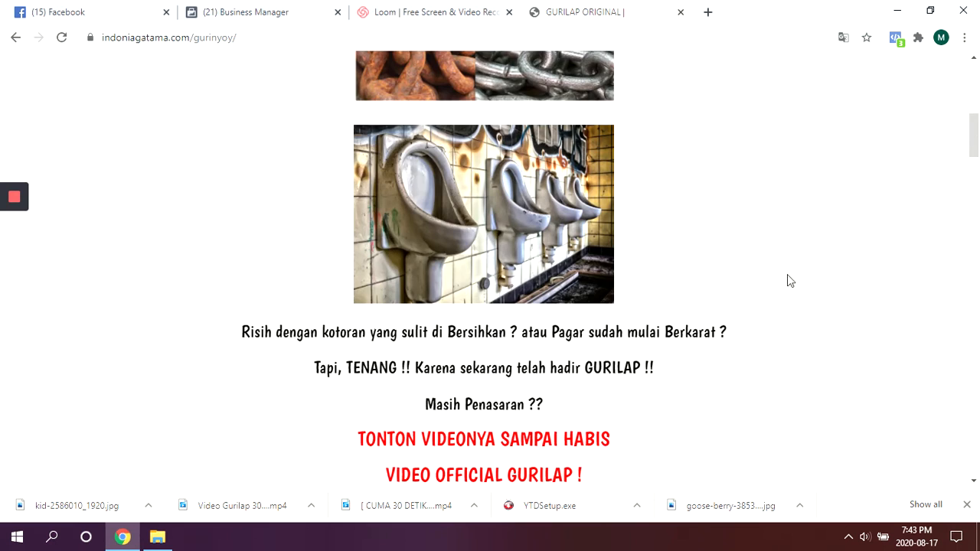
{"action": "scroll", "coordinate": [574, 335], "scroll_direction": "down", "scroll_amount": 15}
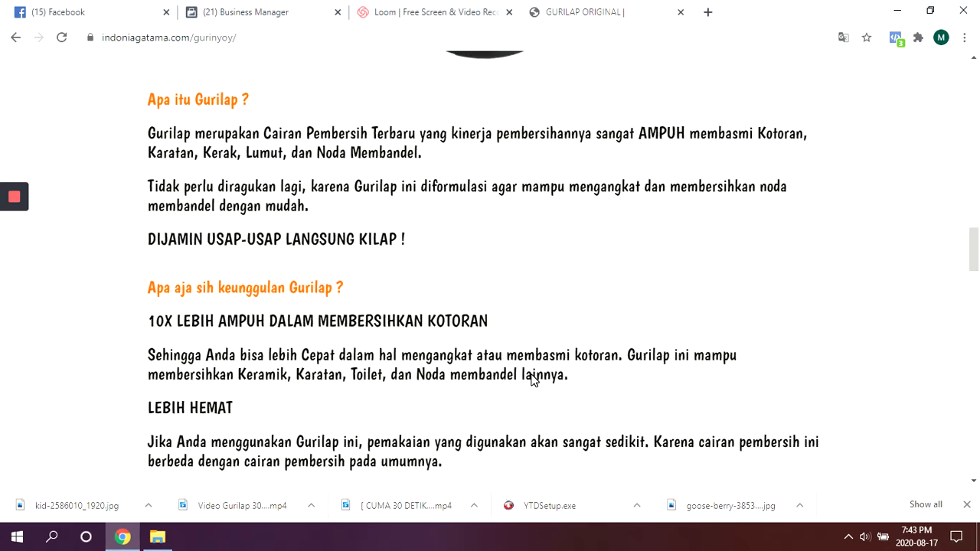
{"action": "scroll", "coordinate": [527, 367], "scroll_direction": "down", "scroll_amount": 10}
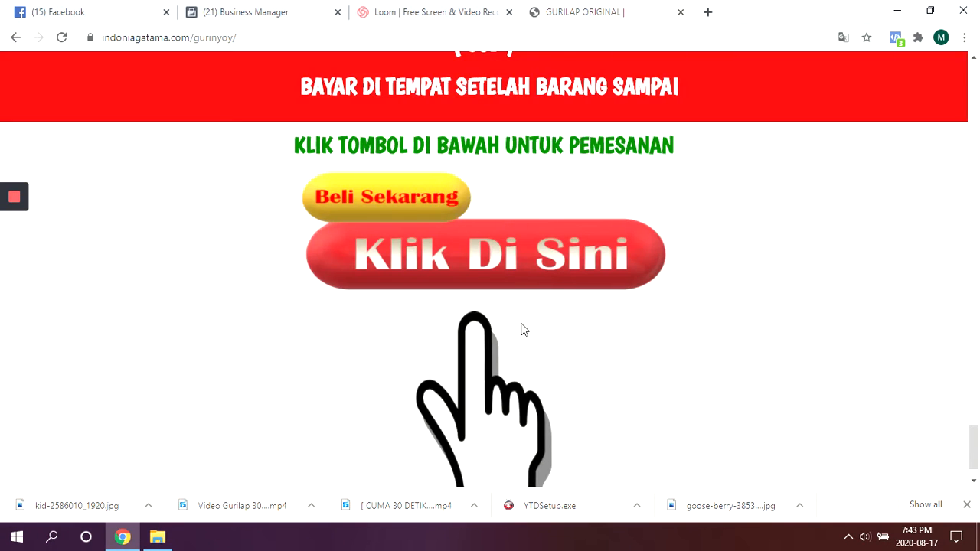
{"action": "left_click", "coordinate": [556, 274]}
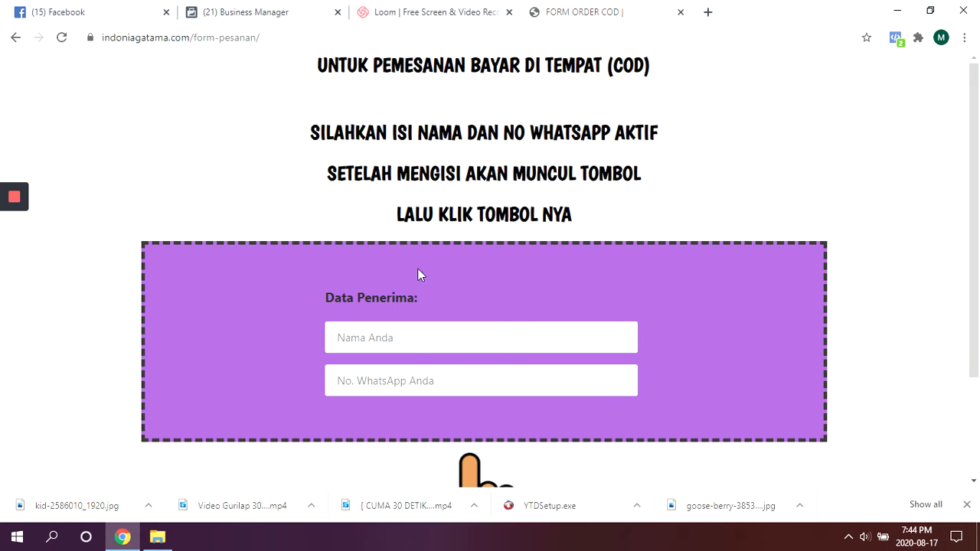
Inspect the pixel events on the COD order form page with Facebook Pixel Helper.
{"action": "left_click", "coordinate": [898, 40]}
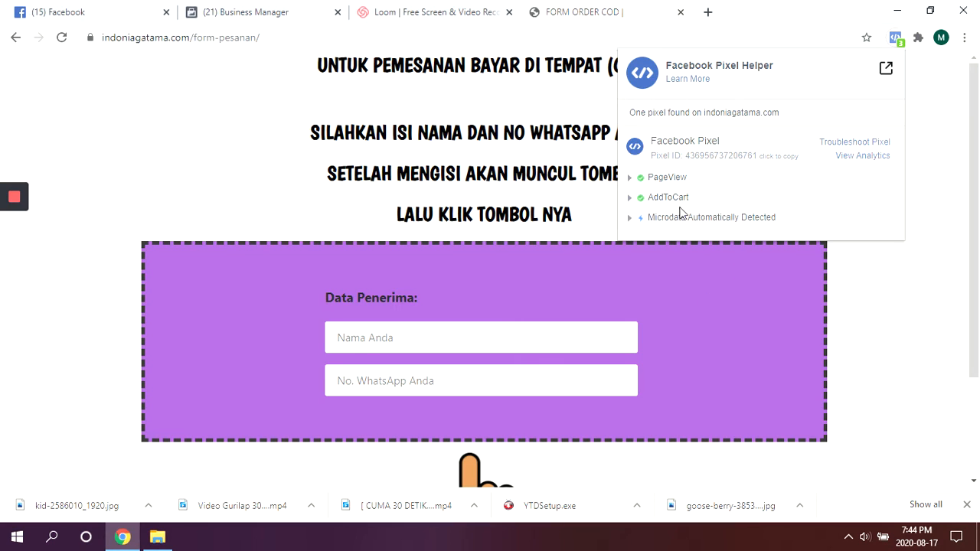
{"action": "left_click", "coordinate": [885, 273]}
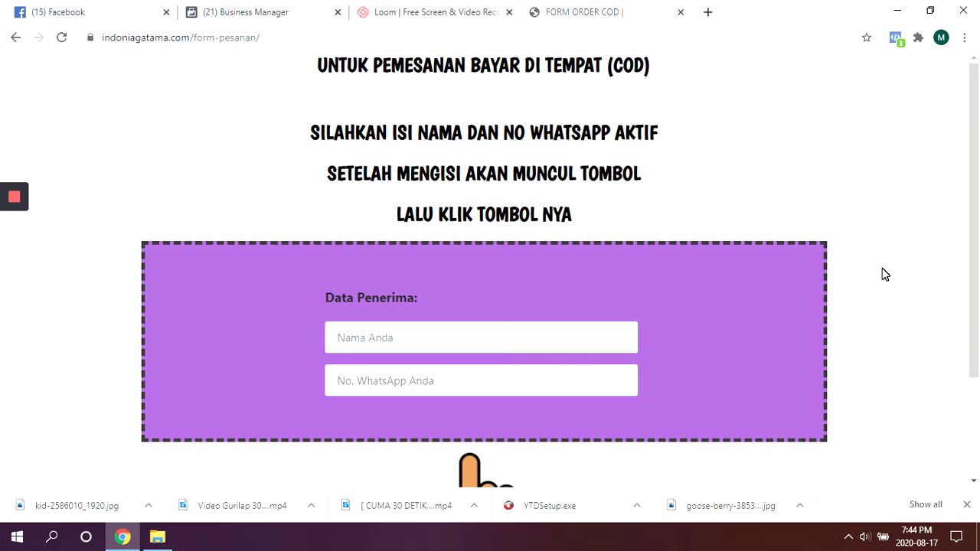
{"action": "scroll", "coordinate": [722, 292], "scroll_direction": "down", "scroll_amount": 2}
{"action": "scroll", "coordinate": [573, 286], "scroll_direction": "up", "scroll_amount": 2}
{"action": "scroll", "coordinate": [590, 235], "scroll_direction": "down", "scroll_amount": 2}
{"action": "scroll", "coordinate": [700, 221], "scroll_direction": "up", "scroll_amount": 2}
{"action": "left_click", "coordinate": [895, 40]}
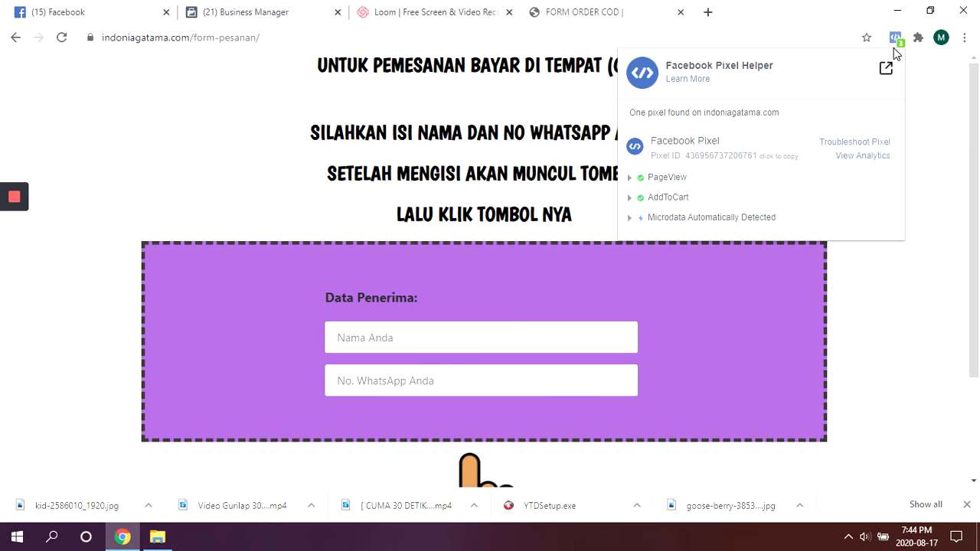
{"action": "left_click", "coordinate": [912, 330]}
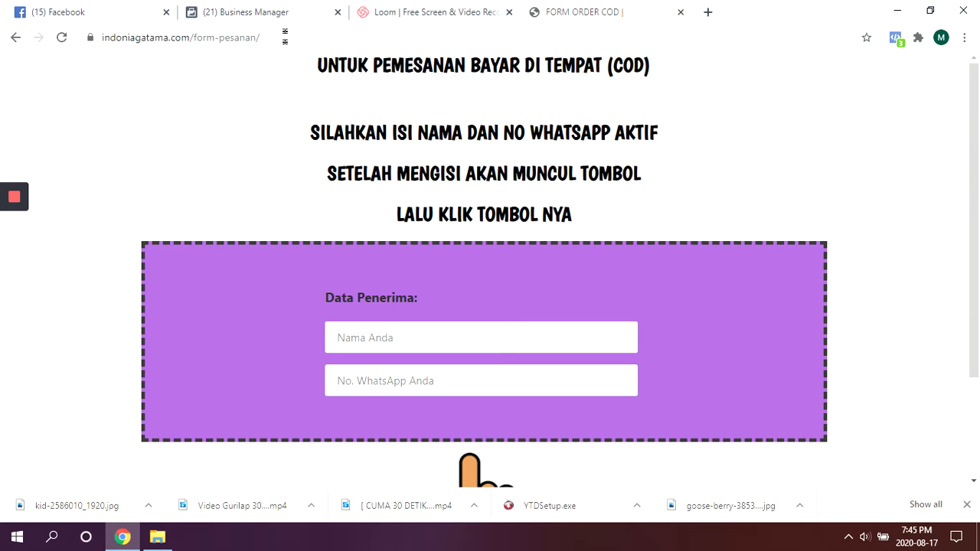
Reload Facebook and open Ads Manager from the Business Manager home page.
{"action": "left_click", "coordinate": [119, 21]}
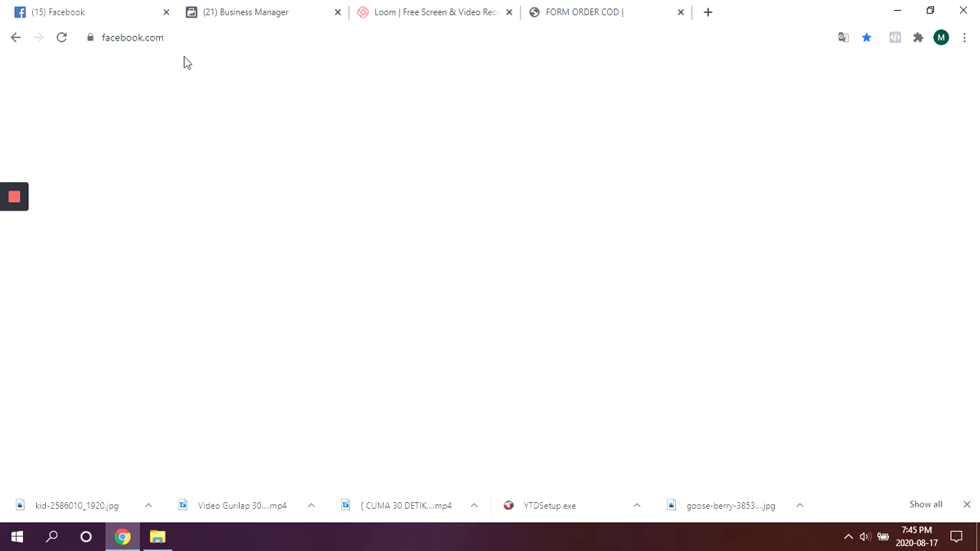
{"action": "key", "text": "Return"}
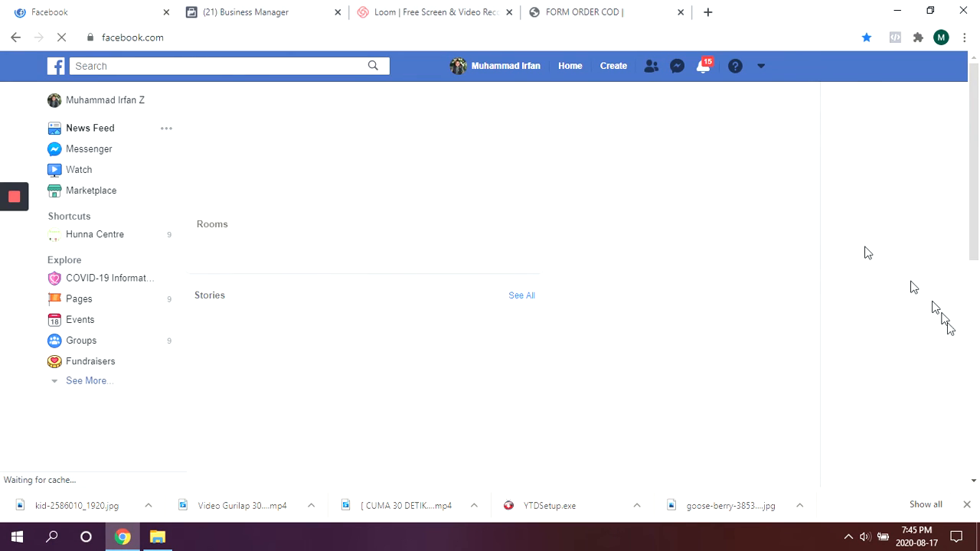
{"action": "left_click", "coordinate": [288, 18]}
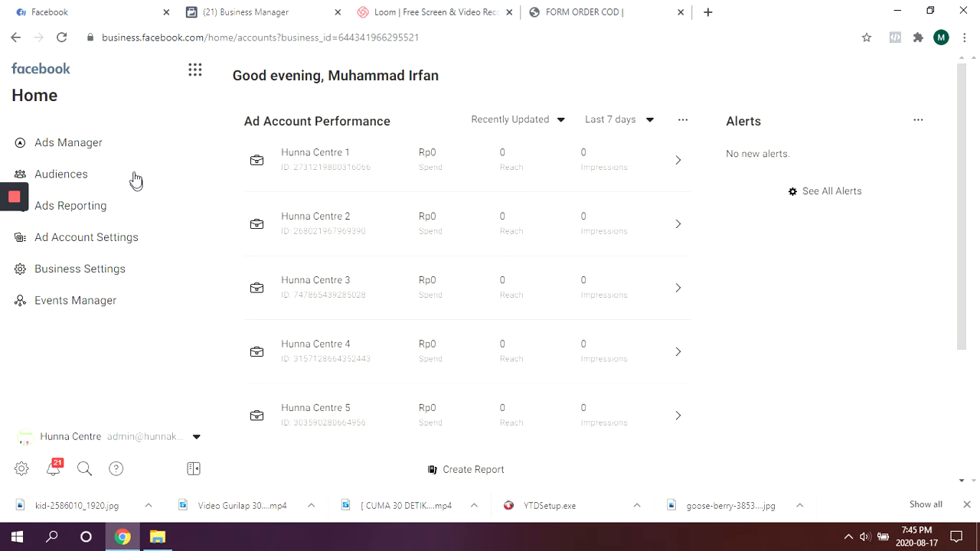
{"action": "left_click", "coordinate": [194, 73]}
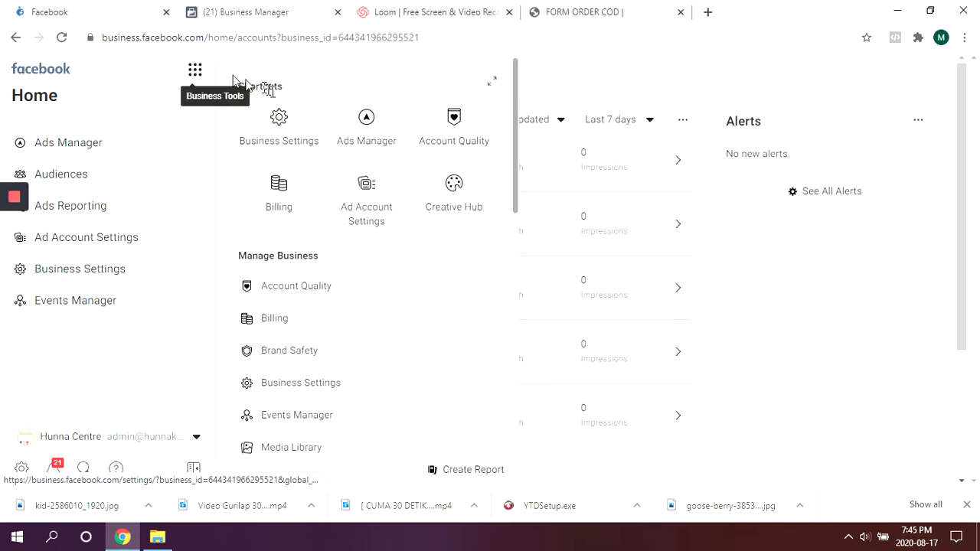
{"action": "left_click", "coordinate": [364, 132]}
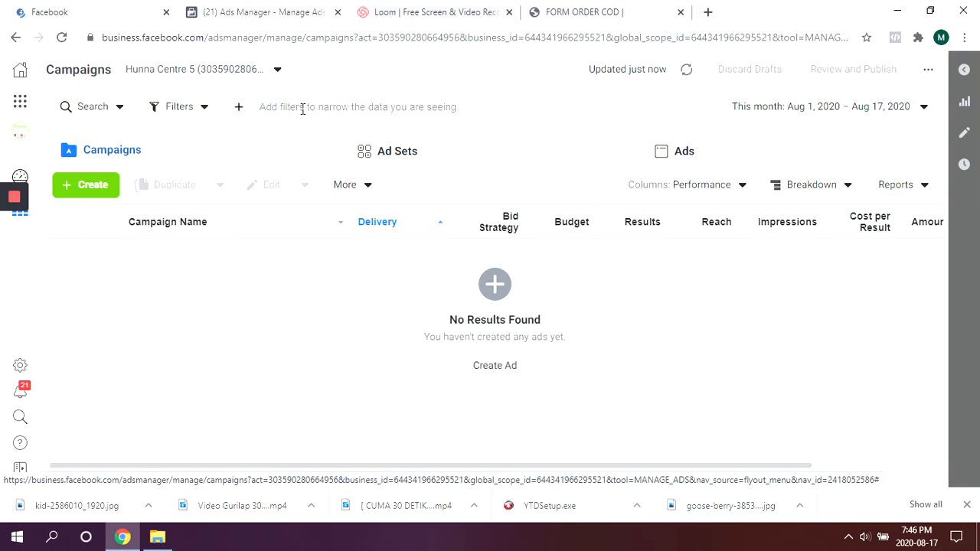
Switch Ads Manager to the Hunna Centre 1 ad account and start creating a campaign.
{"action": "left_click", "coordinate": [278, 70]}
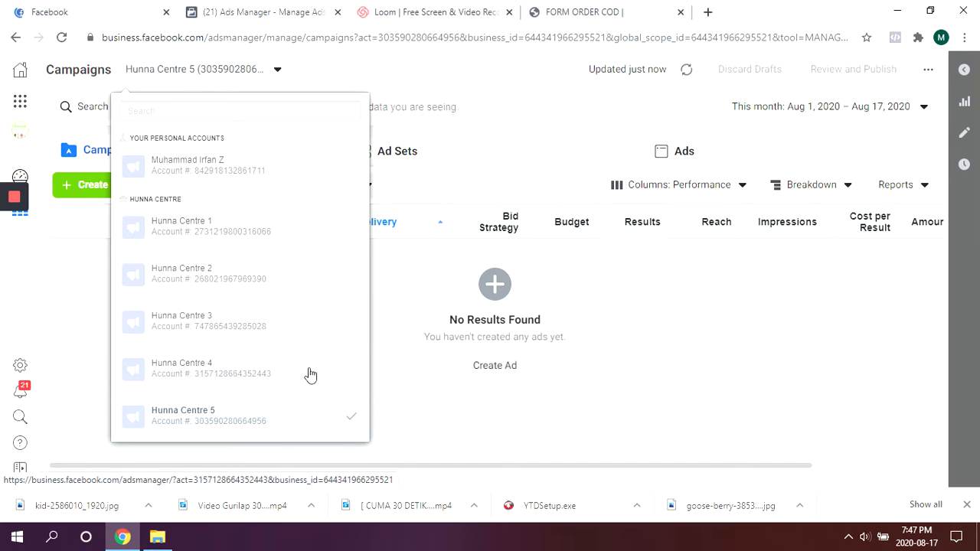
{"action": "left_click", "coordinate": [243, 233]}
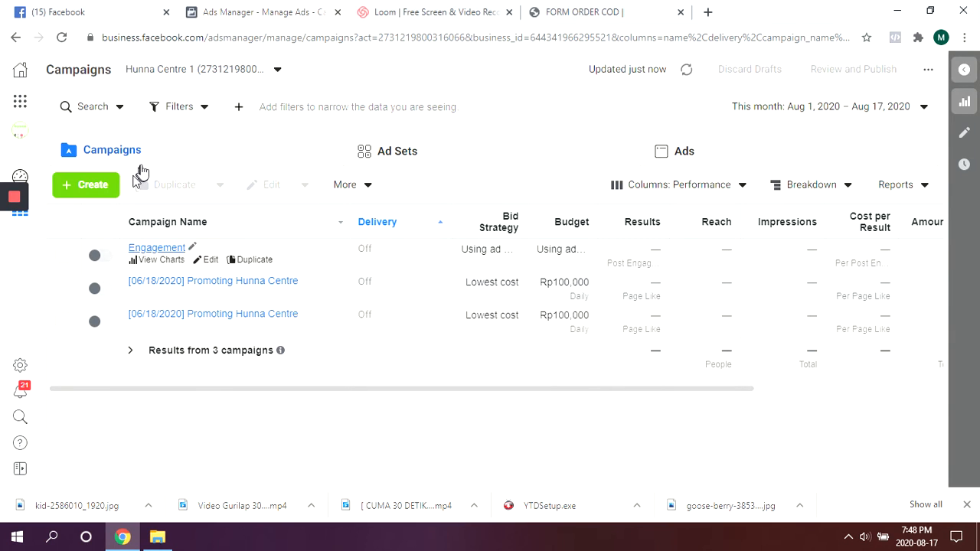
{"action": "left_click", "coordinate": [86, 193]}
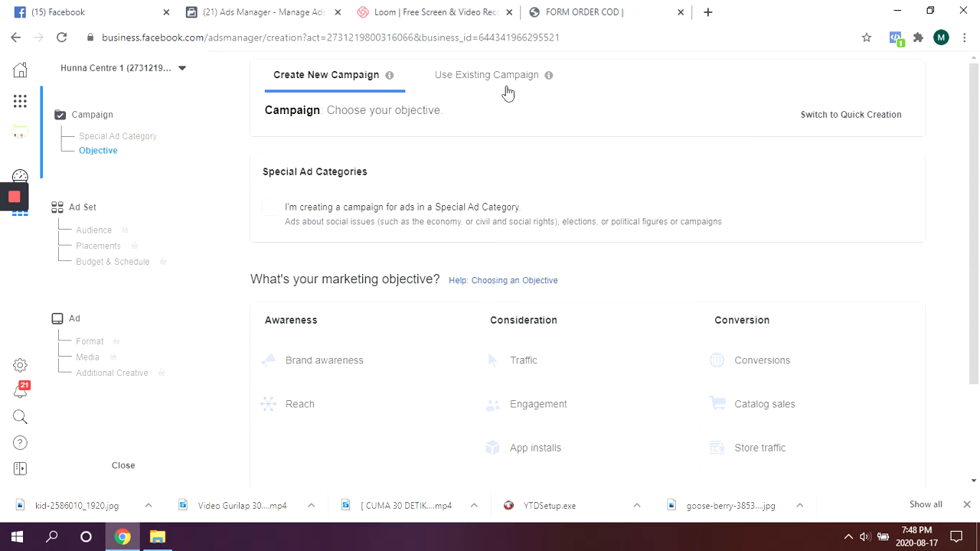
Check which existing campaigns can be reused, and return to the option for creating a new campaign.
{"action": "left_click", "coordinate": [507, 80]}
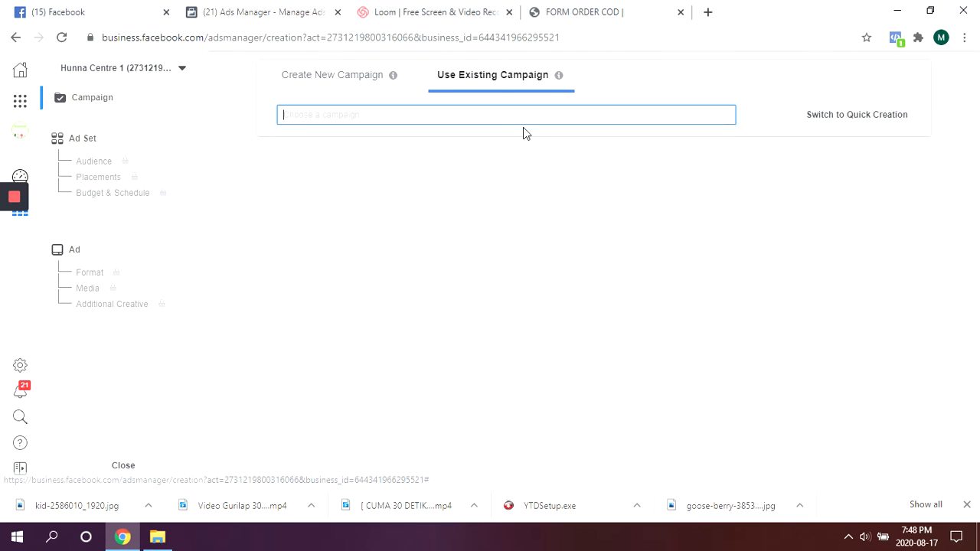
{"action": "left_click", "coordinate": [509, 121]}
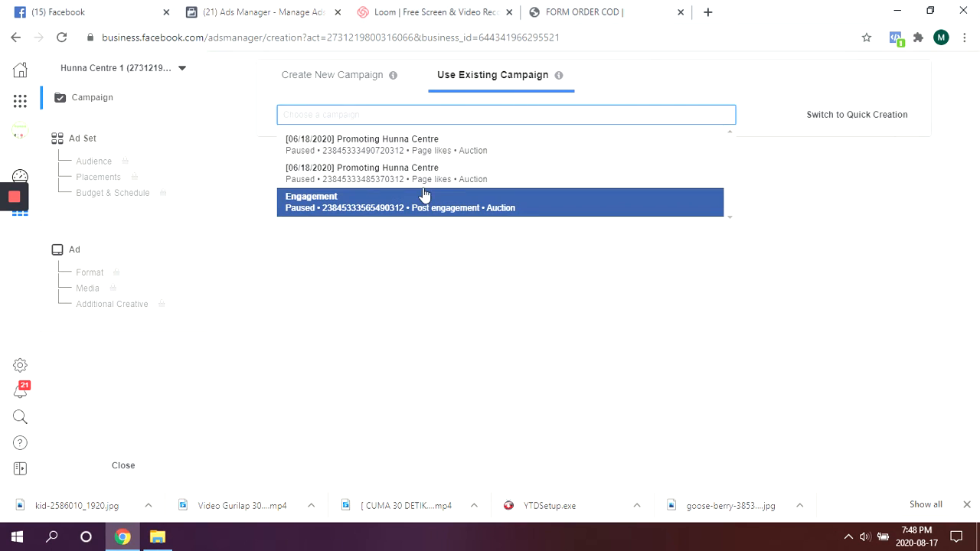
{"action": "left_click", "coordinate": [361, 82]}
{"action": "scroll", "coordinate": [445, 161], "scroll_direction": "up", "scroll_amount": 1}
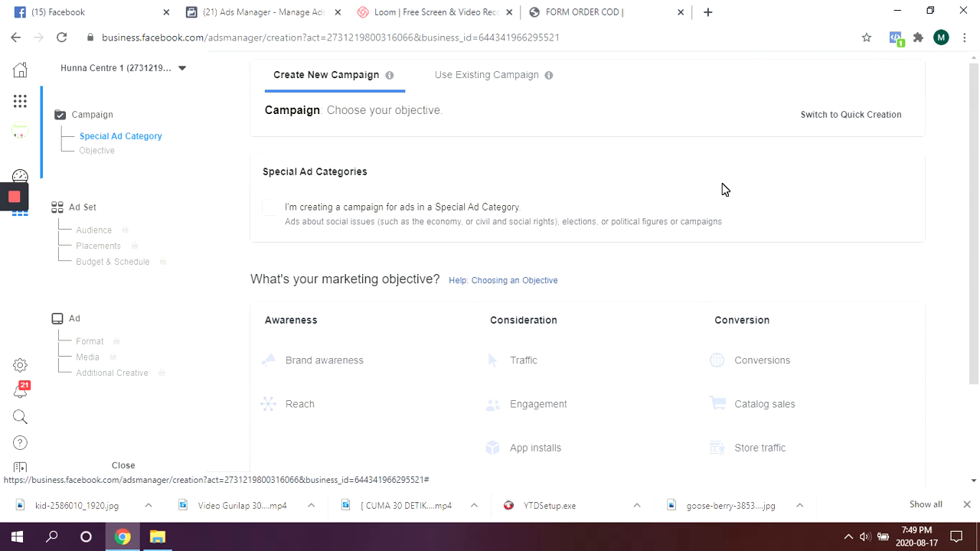
Review the marketing objectives and choose Conversions for the new campaign.
{"action": "scroll", "coordinate": [446, 227], "scroll_direction": "down", "scroll_amount": 1}
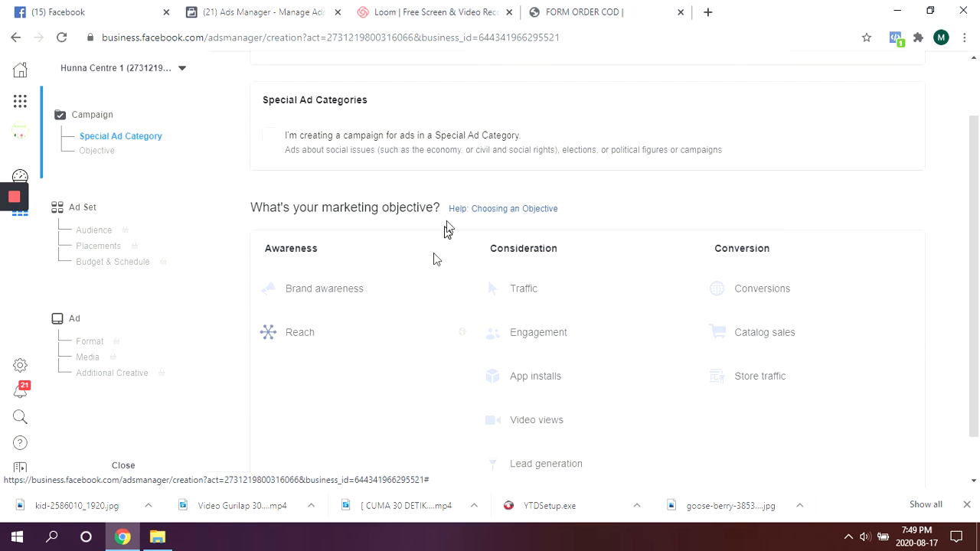
{"action": "scroll", "coordinate": [354, 274], "scroll_direction": "up", "scroll_amount": 1}
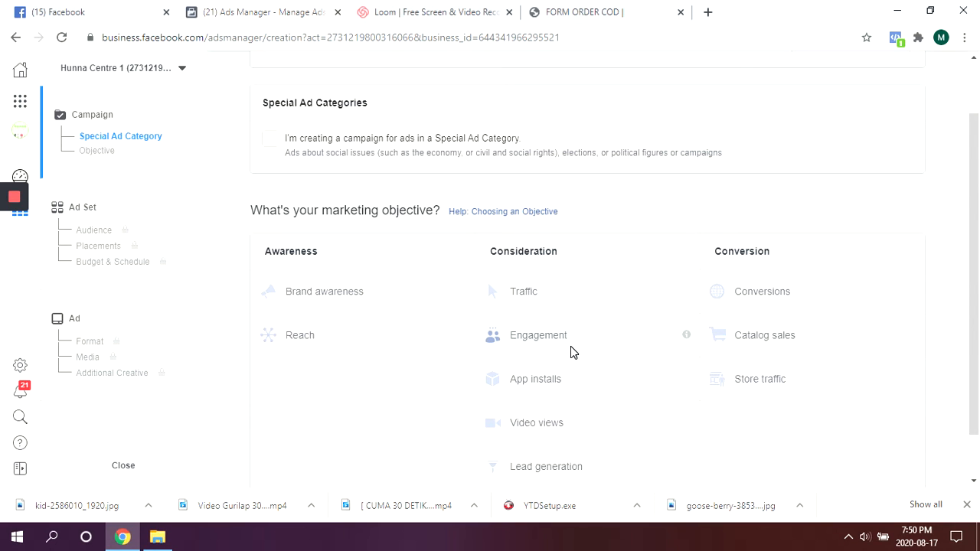
{"action": "scroll", "coordinate": [564, 387], "scroll_direction": "down", "scroll_amount": 1}
{"action": "scroll", "coordinate": [580, 375], "scroll_direction": "down", "scroll_amount": 1}
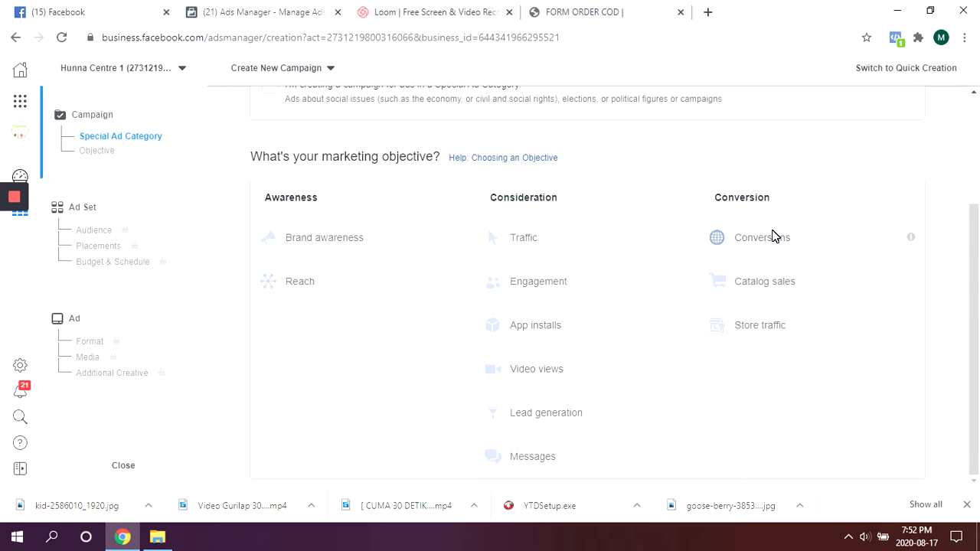
{"action": "left_click", "coordinate": [867, 241]}
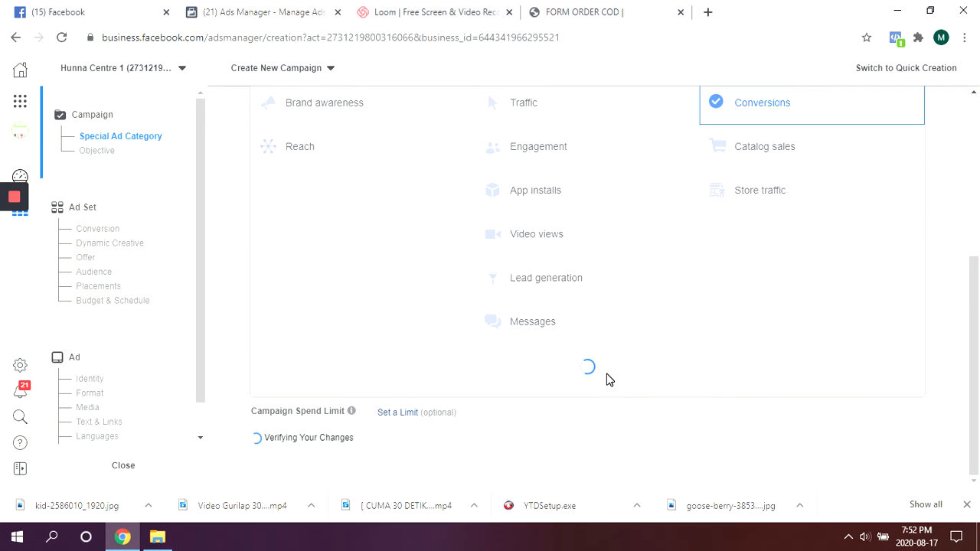
Name the conversions campaign GURILAP and turn on Campaign Budget Optimization.
{"action": "scroll", "coordinate": [592, 381], "scroll_direction": "down", "scroll_amount": 2}
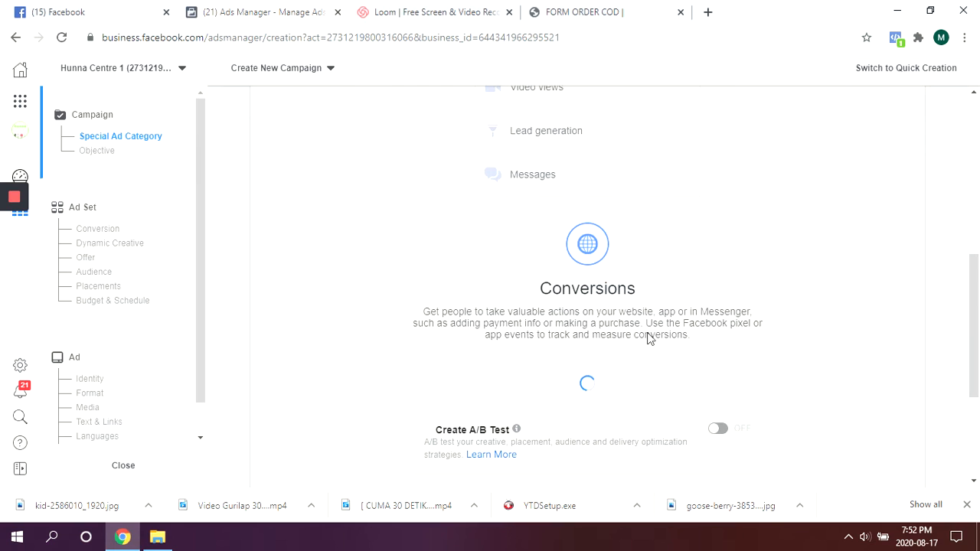
{"action": "scroll", "coordinate": [648, 337], "scroll_direction": "down", "scroll_amount": 2}
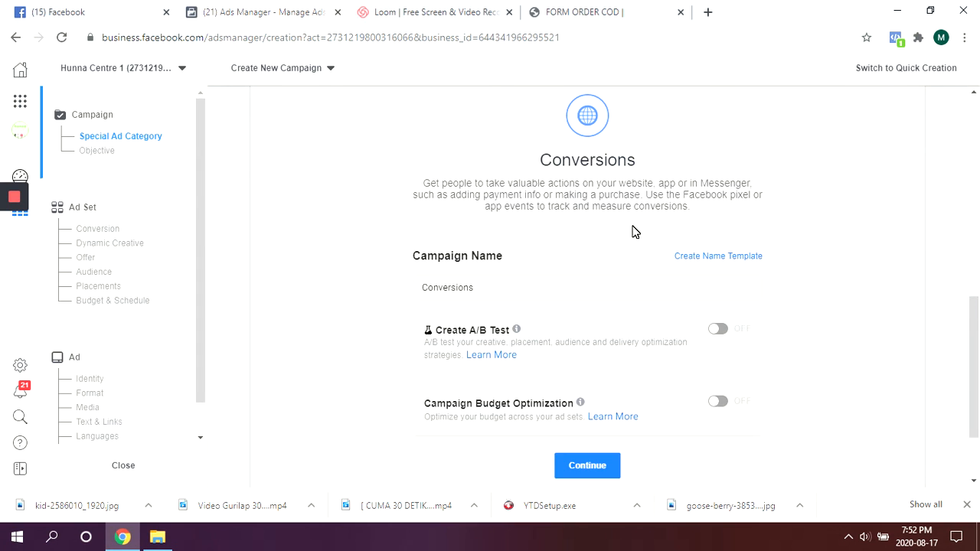
{"action": "left_click", "coordinate": [483, 287]}
{"action": "left_click_drag", "start_coordinate": [487, 288], "coordinate": [421, 289]}
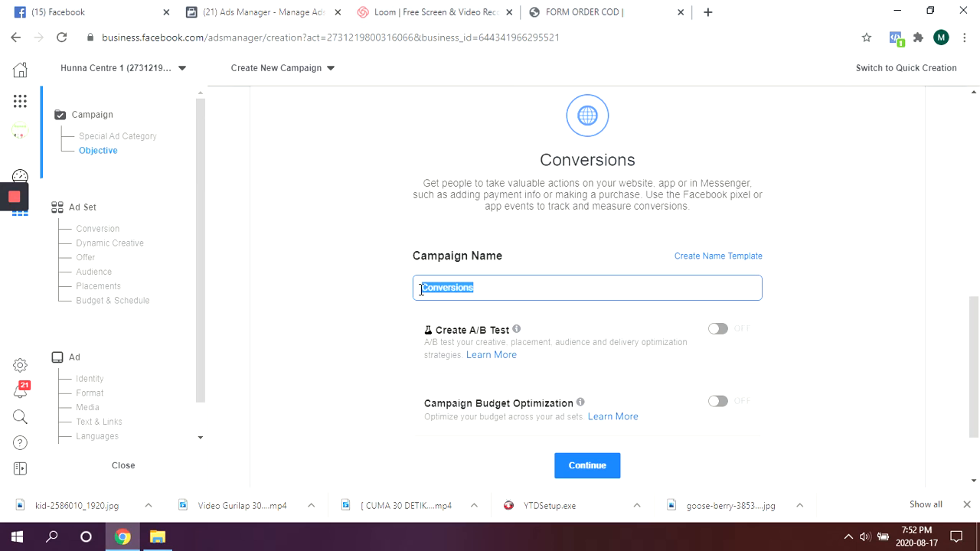
{"action": "type", "text": "GURI"}
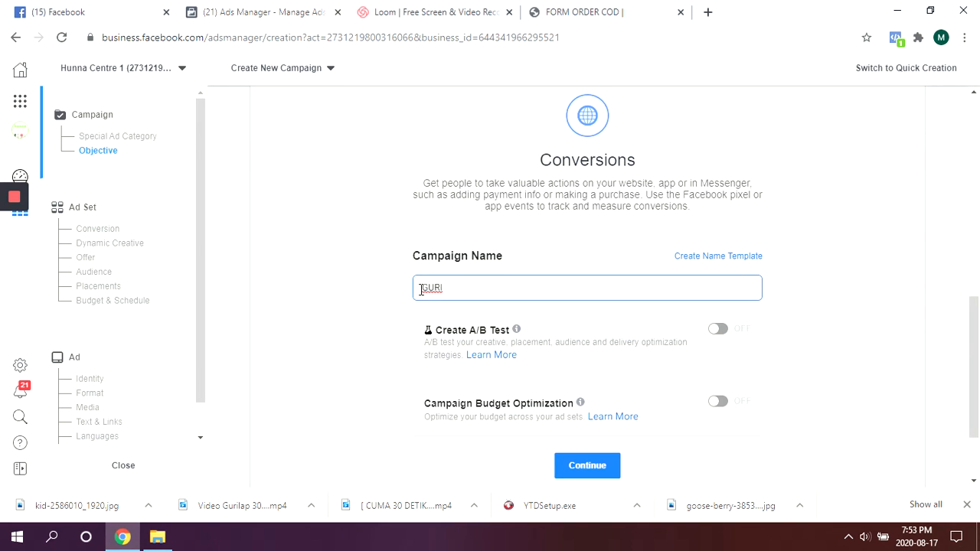
{"action": "type", "text": "LAP"}
{"action": "left_click", "coordinate": [731, 334]}
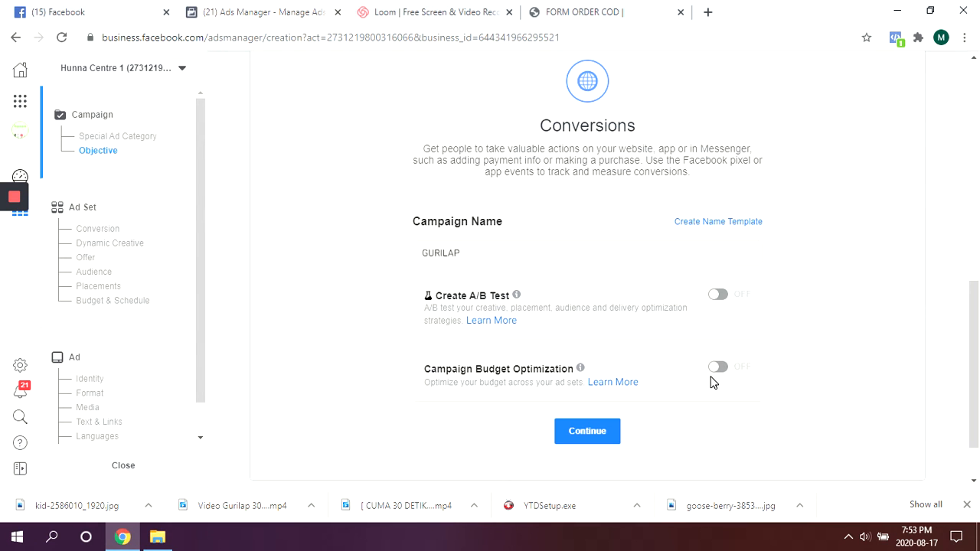
{"action": "left_click", "coordinate": [471, 383]}
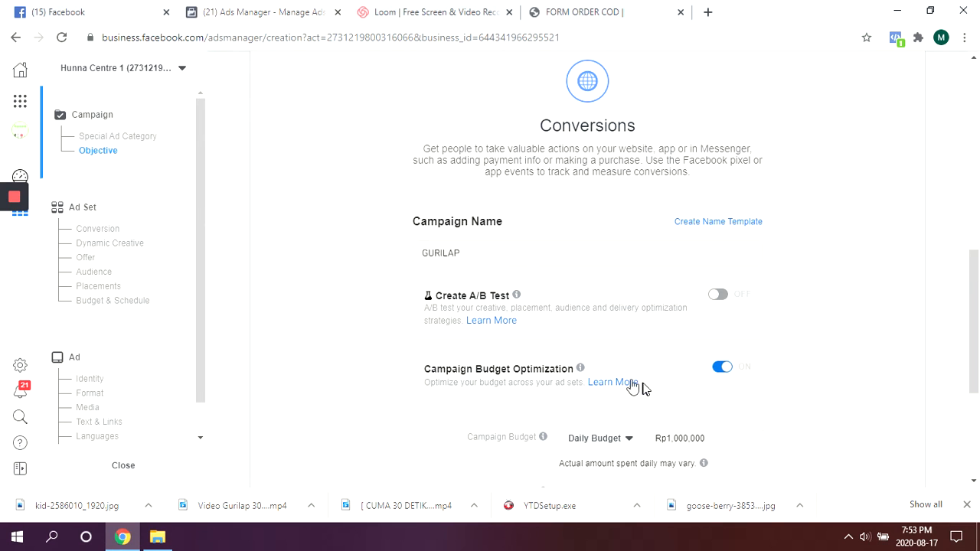
Set the campaign's daily budget to Rp100,000.
{"action": "scroll", "coordinate": [663, 396], "scroll_direction": "down", "scroll_amount": 1}
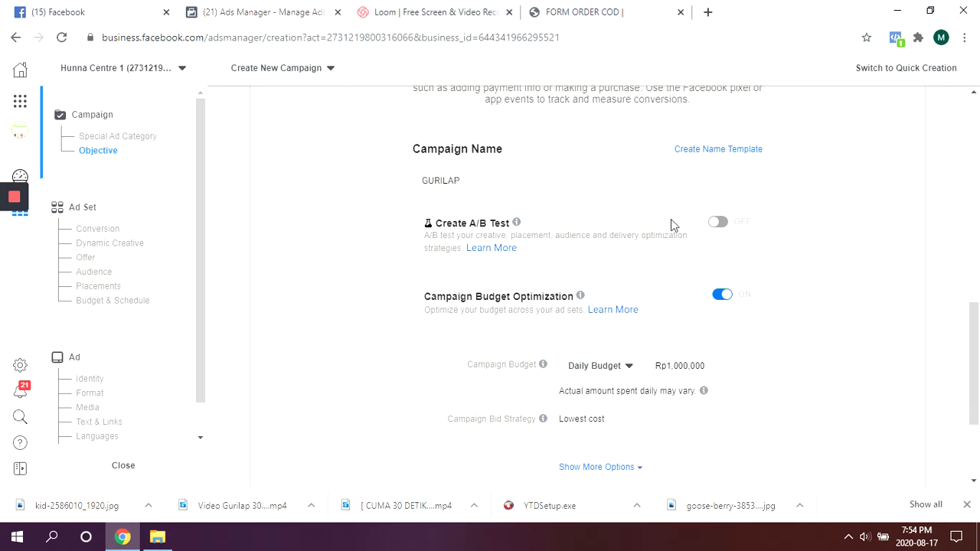
{"action": "mouse_move", "coordinate": [734, 414]}
{"action": "left_click", "coordinate": [708, 366]}
{"action": "type", "text": "100000"}
{"action": "left_click", "coordinate": [741, 332]}
Review the campaign bid strategy options, keep Lowest cost, and continue to the ad set settings.
{"action": "scroll", "coordinate": [651, 448], "scroll_direction": "down", "scroll_amount": 1}
{"action": "scroll", "coordinate": [638, 443], "scroll_direction": "down", "scroll_amount": 2}
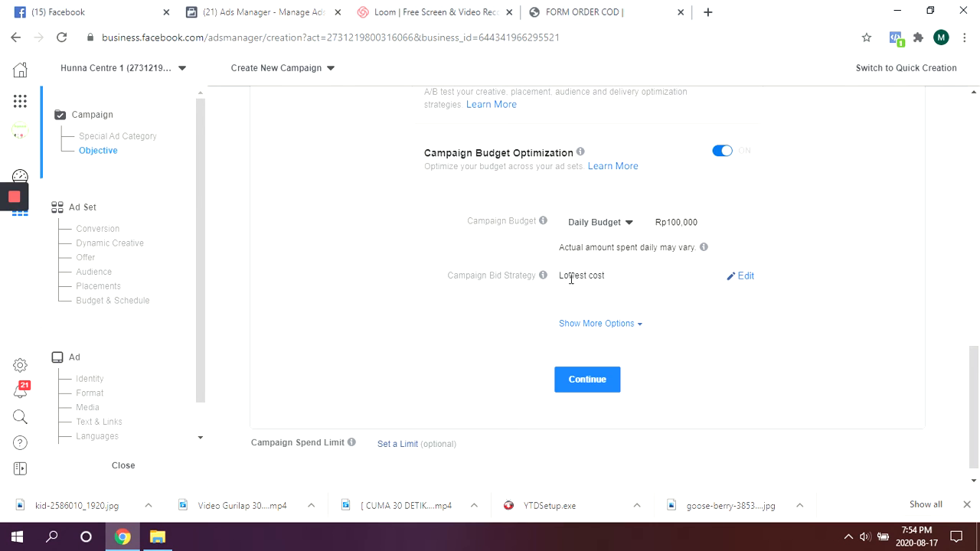
{"action": "left_click", "coordinate": [747, 277]}
{"action": "left_click", "coordinate": [626, 279]}
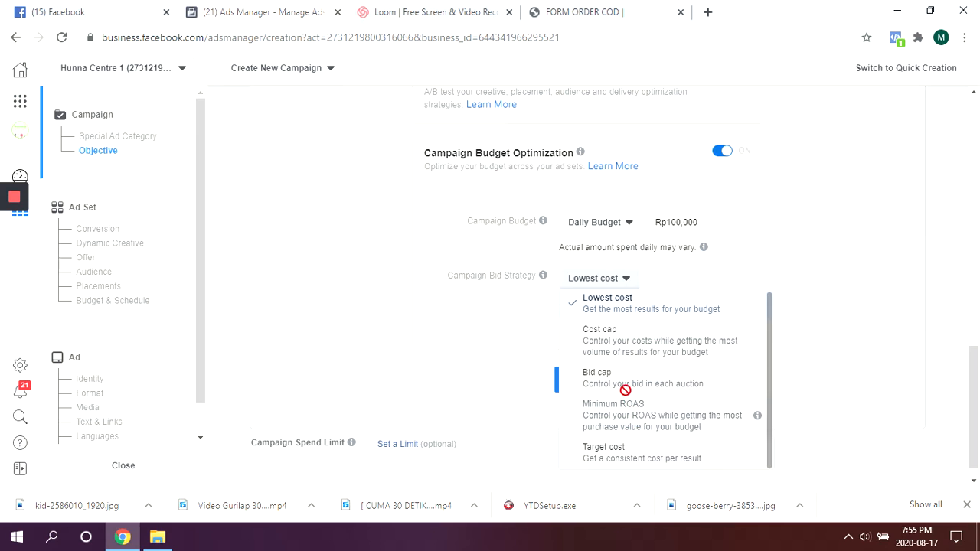
{"action": "left_click", "coordinate": [665, 277]}
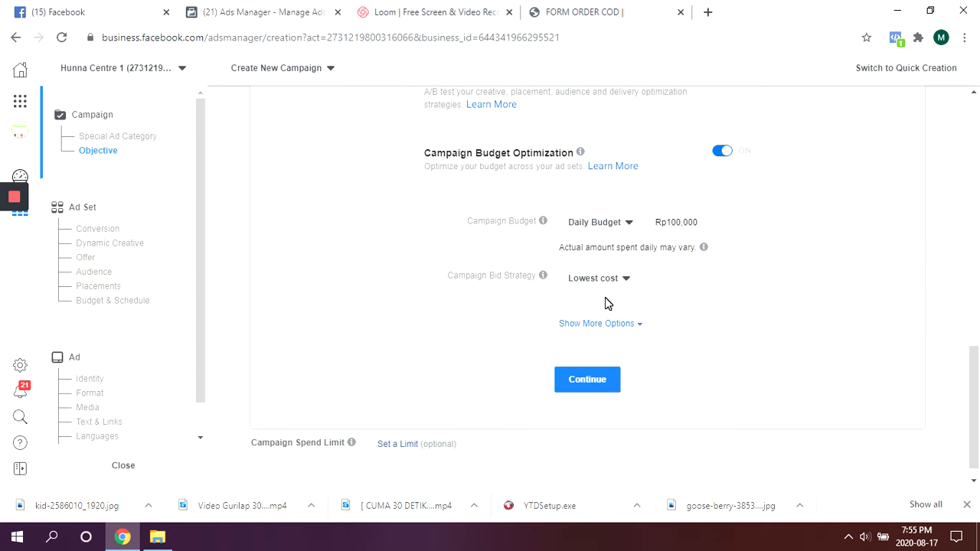
{"action": "left_click", "coordinate": [604, 389]}
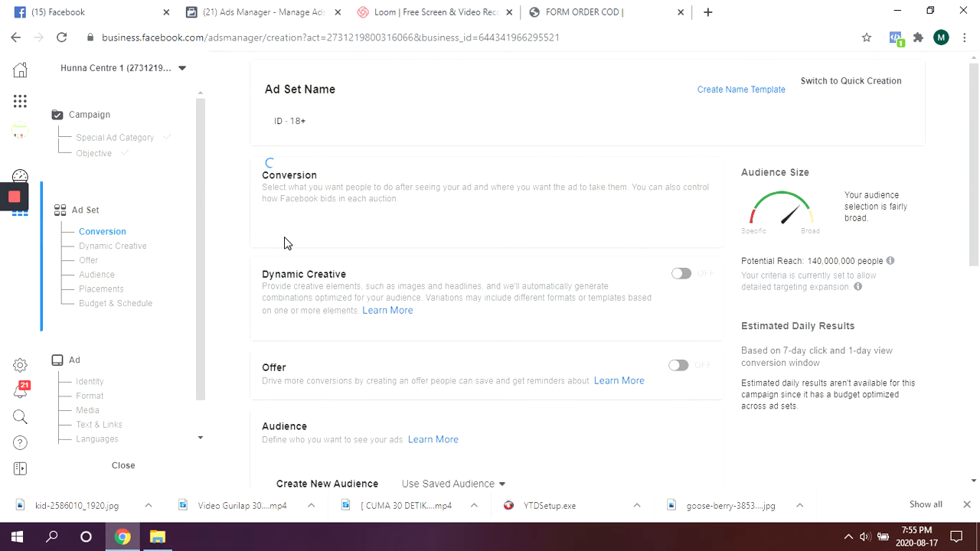
Rename the ad set as 25-34.
{"action": "left_click", "coordinate": [314, 121]}
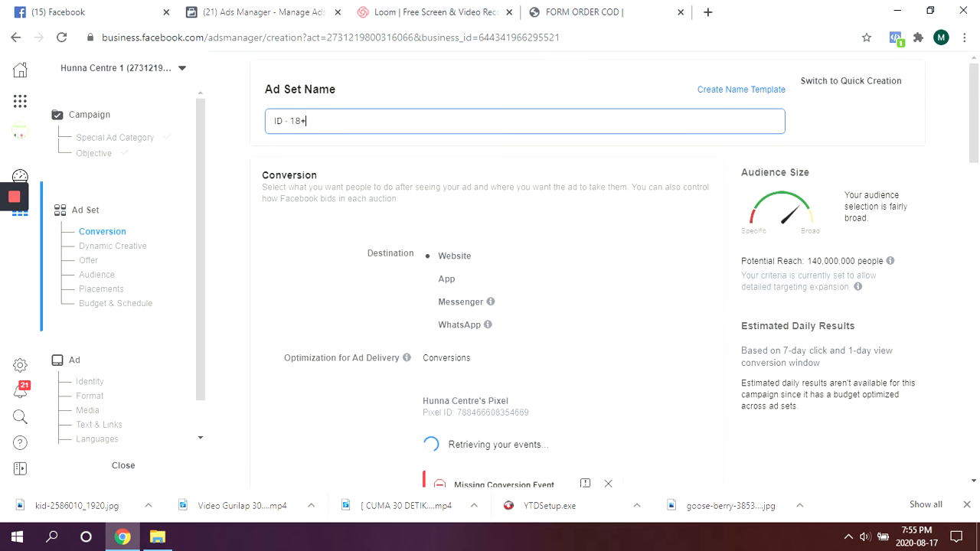
{"action": "left_click_drag", "start_coordinate": [318, 123], "coordinate": [259, 118]}
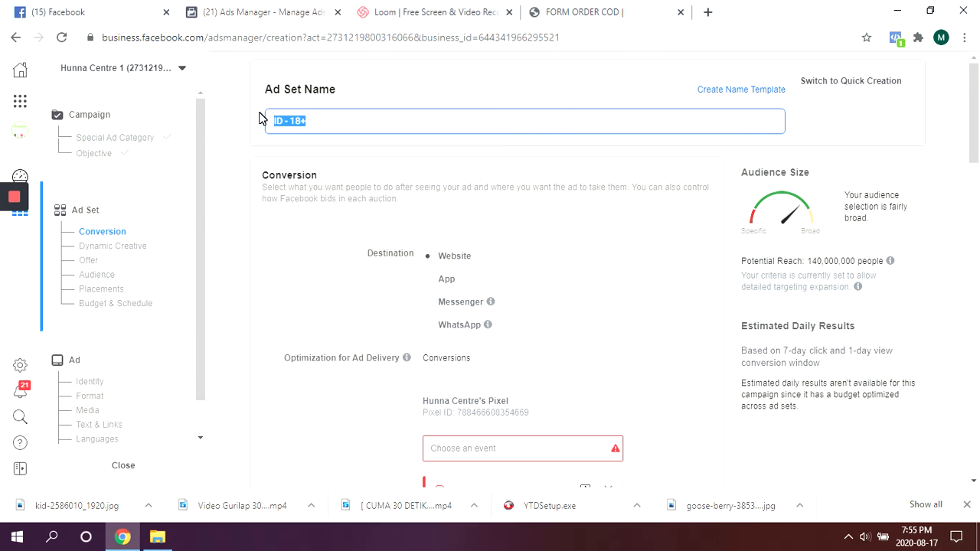
{"action": "type", "text": "25-34"}
Keep Website as the conversion destination and choose Lead as the pixel's conversion event.
{"action": "scroll", "coordinate": [475, 245], "scroll_direction": "down", "scroll_amount": 2}
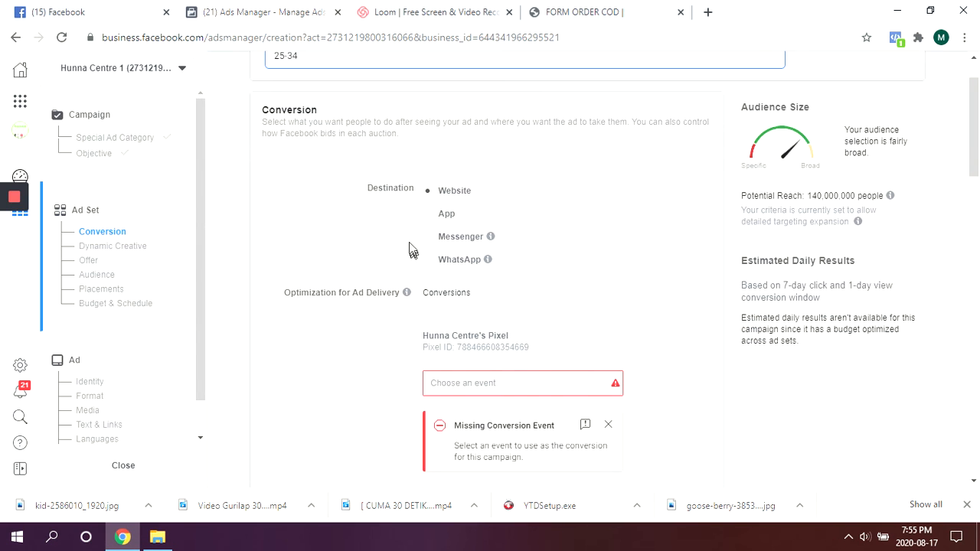
{"action": "scroll", "coordinate": [465, 155], "scroll_direction": "up", "scroll_amount": 1}
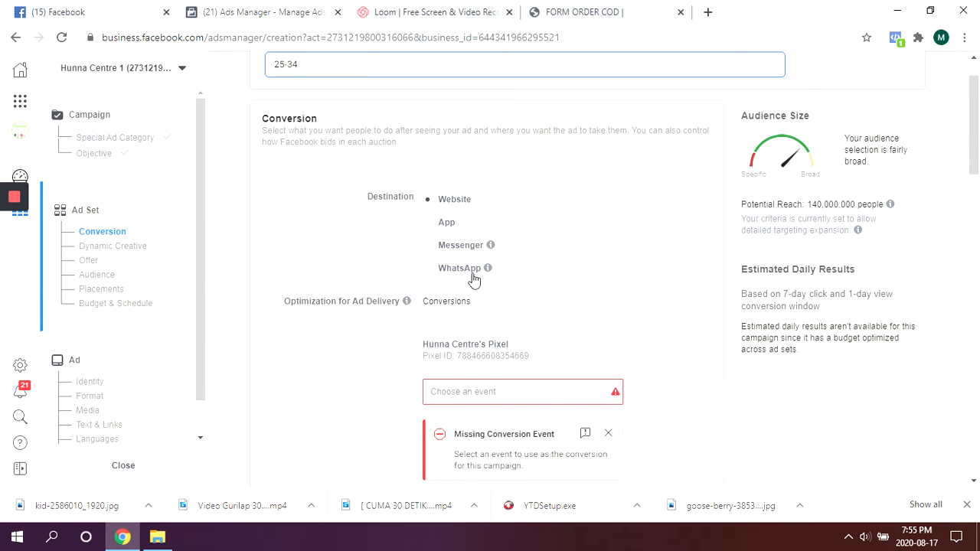
{"action": "scroll", "coordinate": [445, 283], "scroll_direction": "down", "scroll_amount": 2}
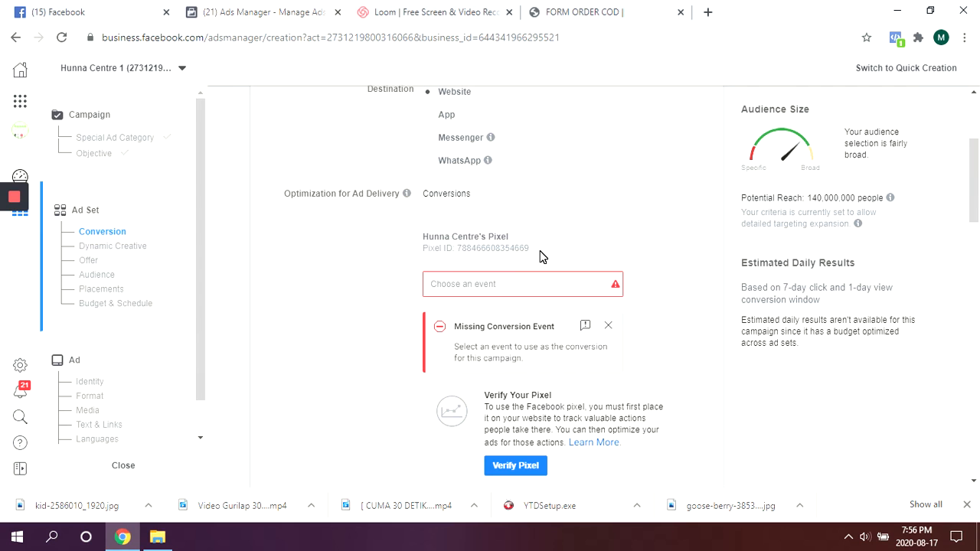
{"action": "left_click", "coordinate": [537, 284]}
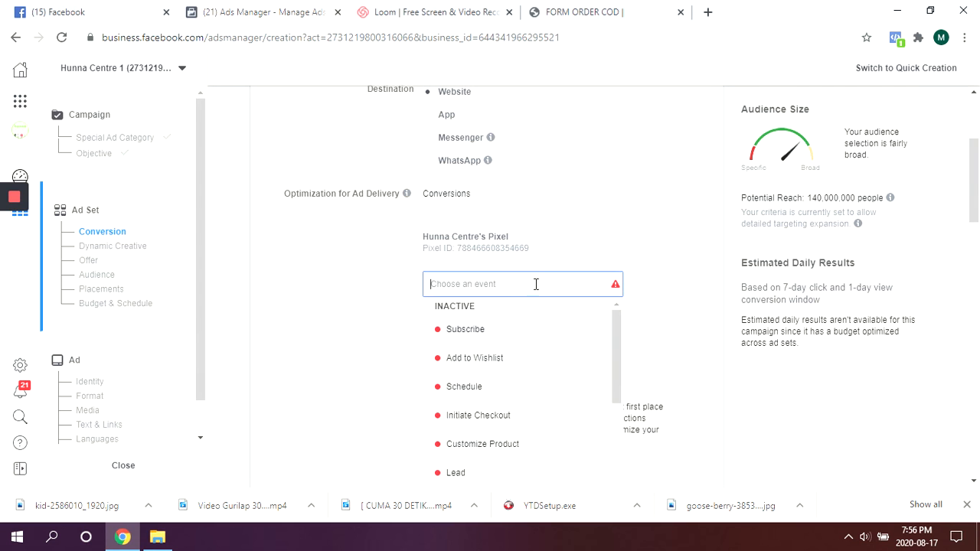
{"action": "scroll", "coordinate": [510, 368], "scroll_direction": "down", "scroll_amount": 3}
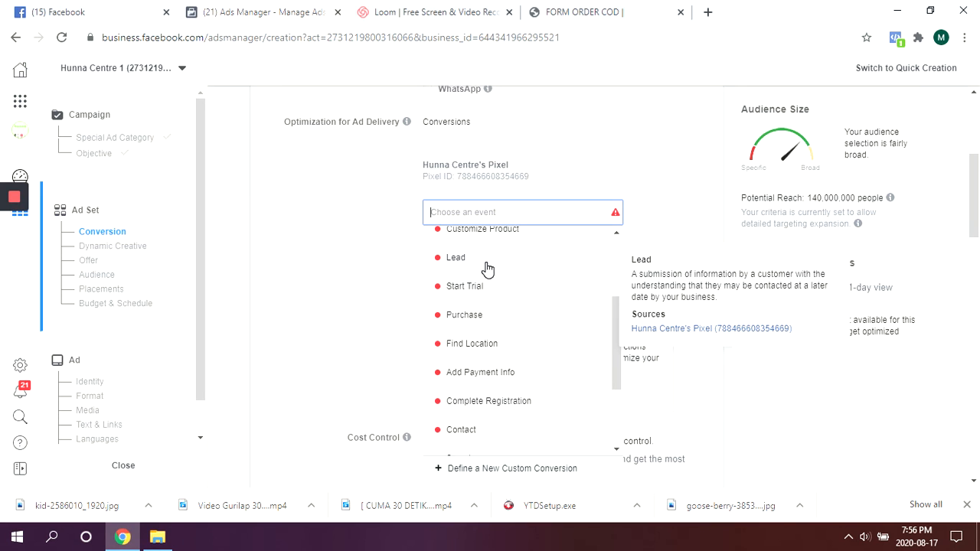
{"action": "left_click", "coordinate": [515, 266]}
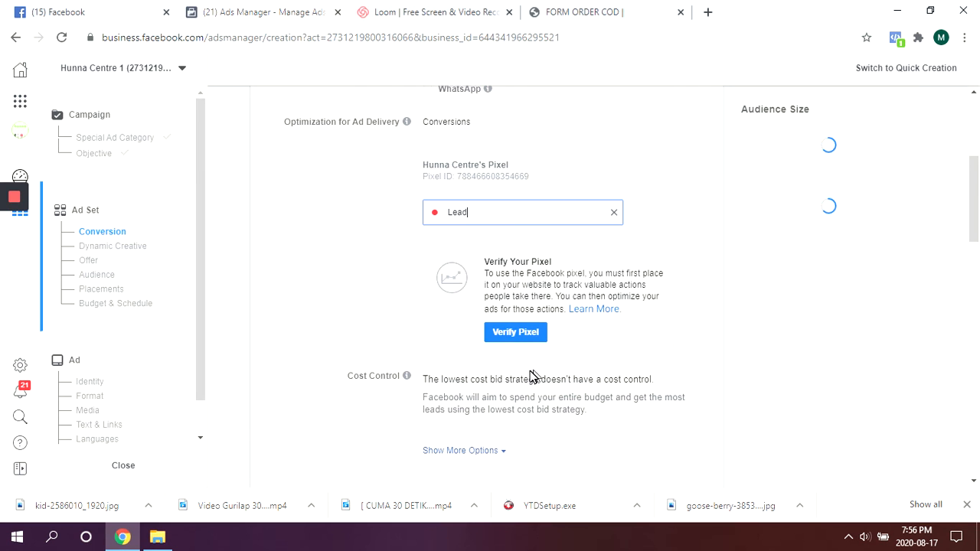
Dismiss the lookalike audience tip and check which custom audiences are available for the ad set.
{"action": "scroll", "coordinate": [527, 379], "scroll_direction": "down", "scroll_amount": 1}
{"action": "scroll", "coordinate": [527, 379], "scroll_direction": "down", "scroll_amount": 3}
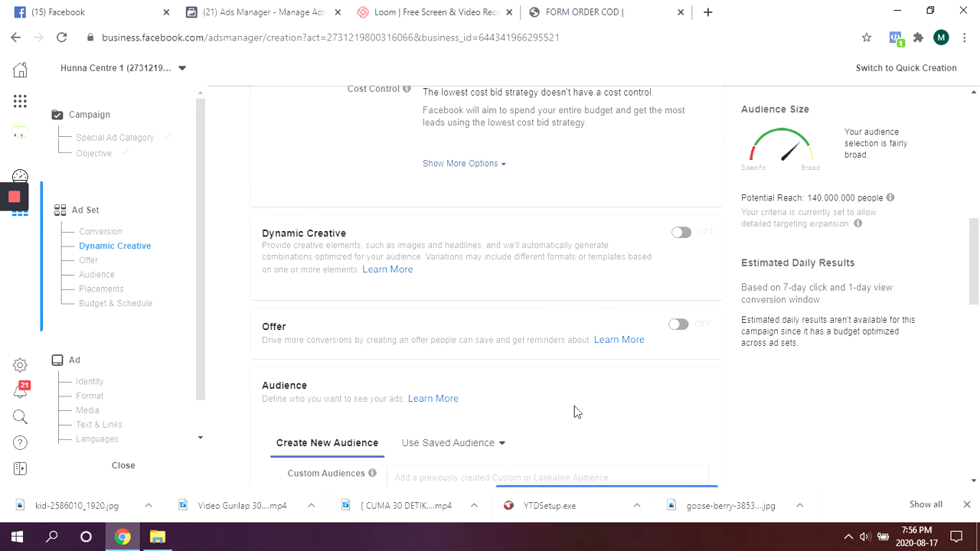
{"action": "scroll", "coordinate": [574, 405], "scroll_direction": "down", "scroll_amount": 1}
{"action": "scroll", "coordinate": [558, 398], "scroll_direction": "down", "scroll_amount": 1}
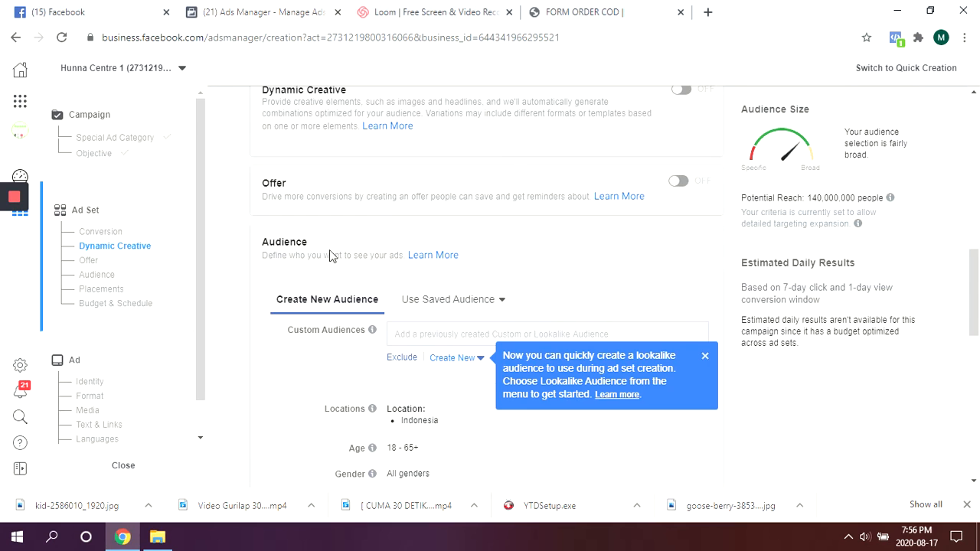
{"action": "scroll", "coordinate": [392, 277], "scroll_direction": "down", "scroll_amount": 1}
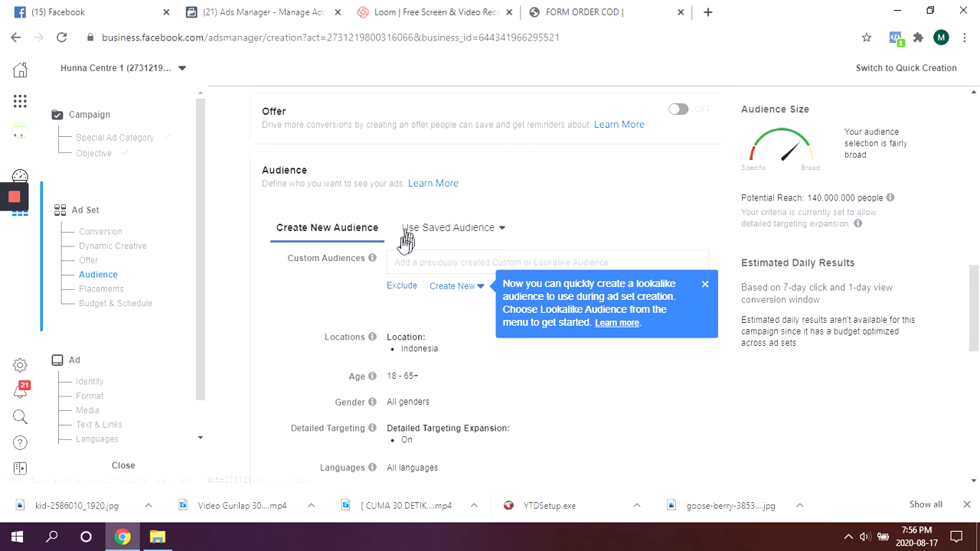
{"action": "left_click", "coordinate": [705, 285]}
{"action": "left_click", "coordinate": [484, 259]}
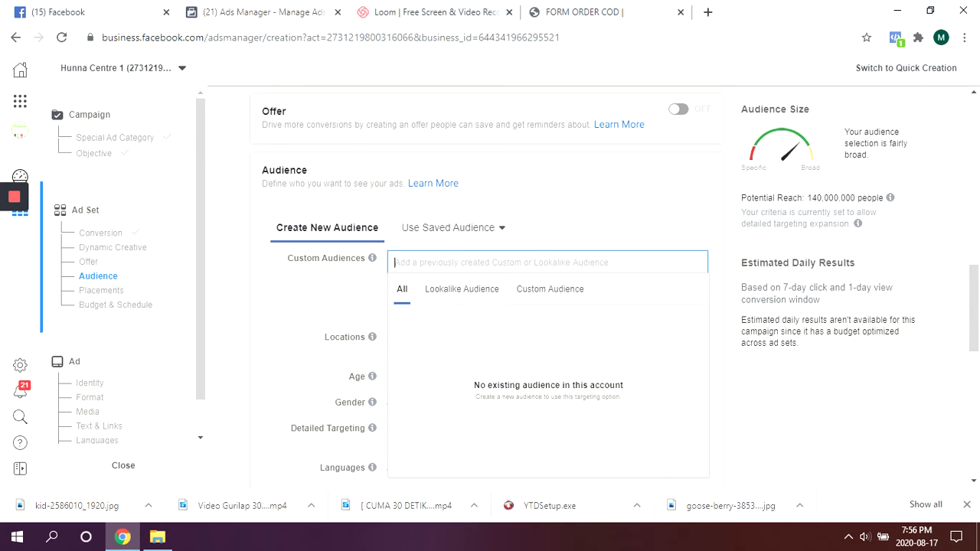
{"action": "left_click", "coordinate": [675, 210]}
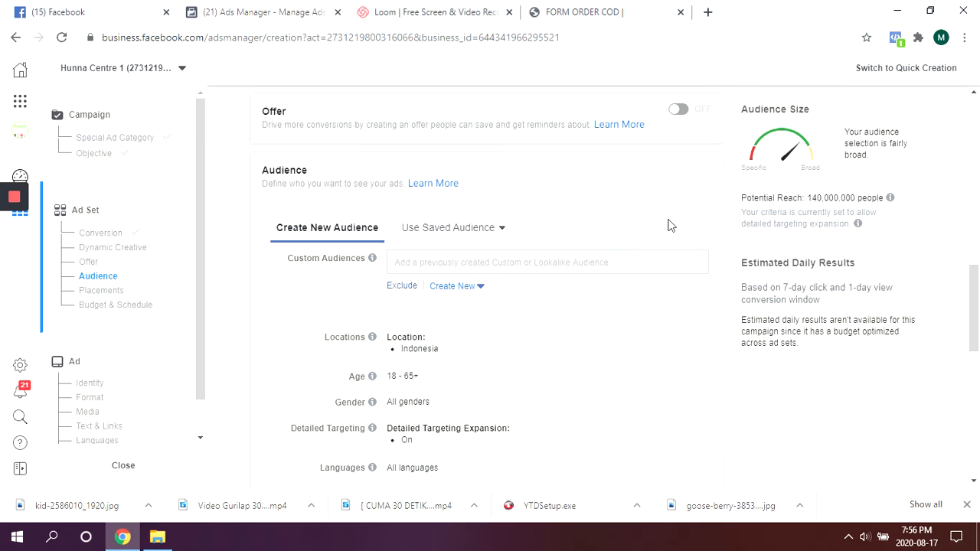
Open the audience locations for editing and review the location types, keeping People living in or recently in this location.
{"action": "scroll", "coordinate": [516, 360], "scroll_direction": "down", "scroll_amount": 1}
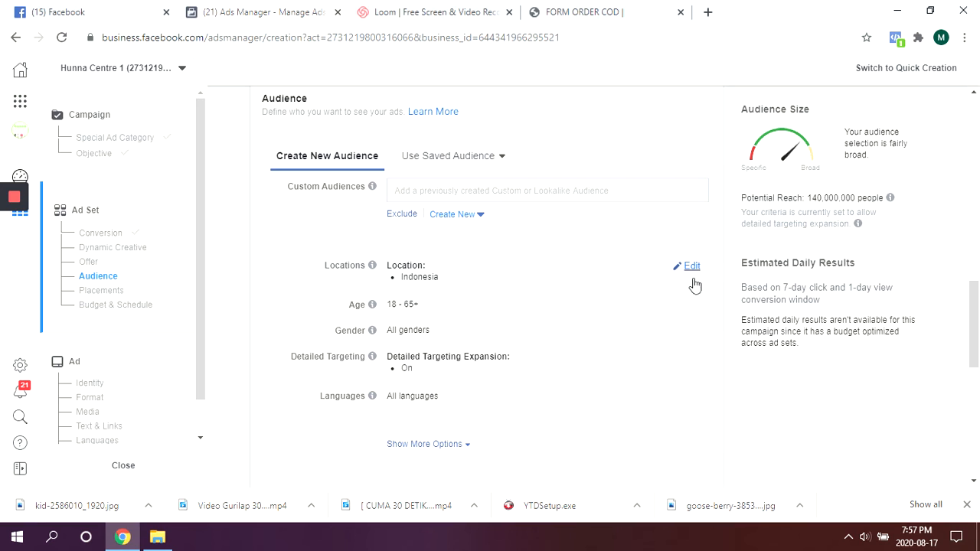
{"action": "left_click", "coordinate": [694, 272]}
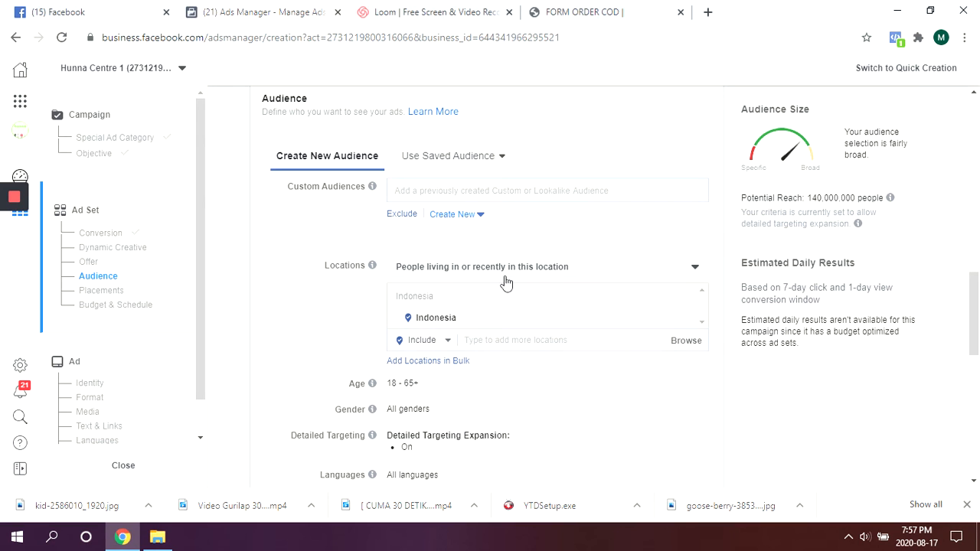
{"action": "left_click", "coordinate": [553, 274]}
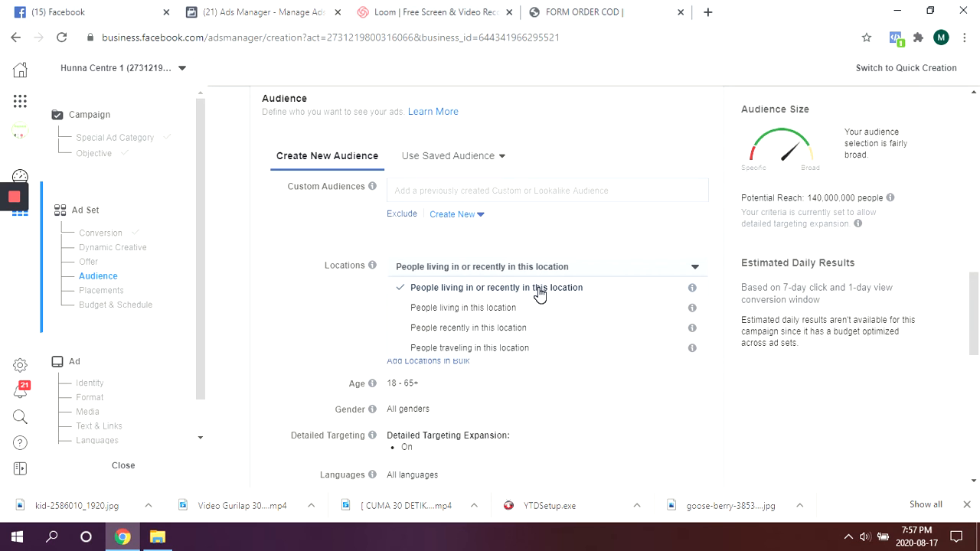
{"action": "left_click", "coordinate": [640, 371]}
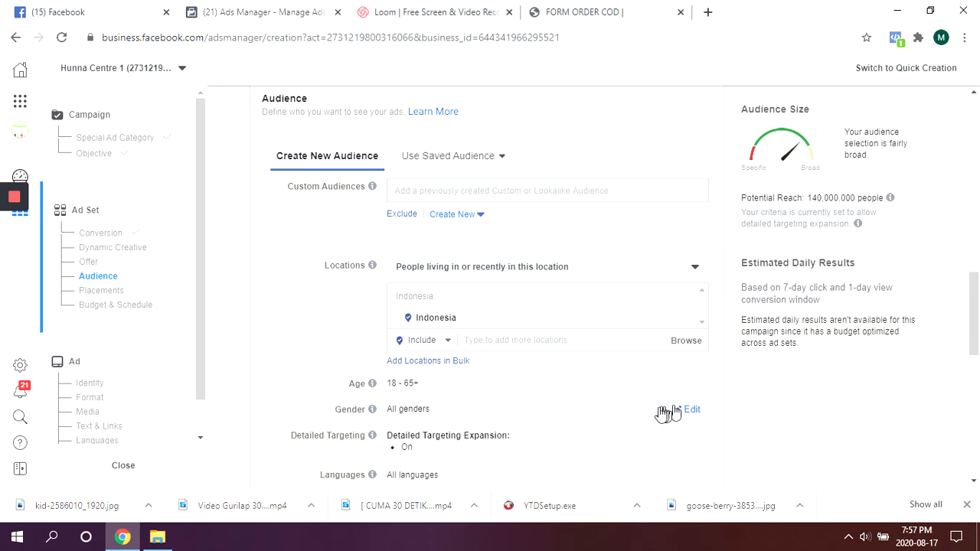
Switch the location entry to Exclude and exclude Papua, Indonesia from the audience.
{"action": "left_click", "coordinate": [446, 343]}
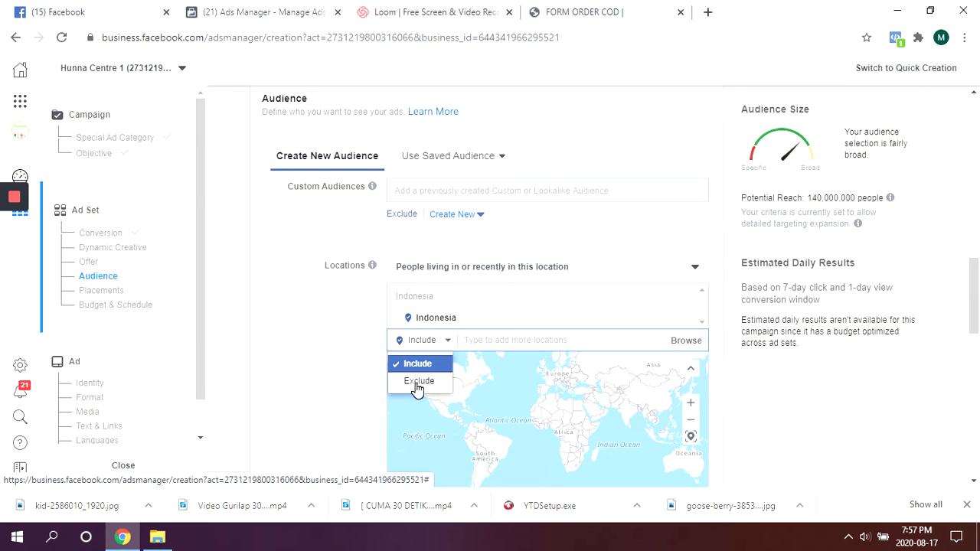
{"action": "left_click", "coordinate": [499, 341]}
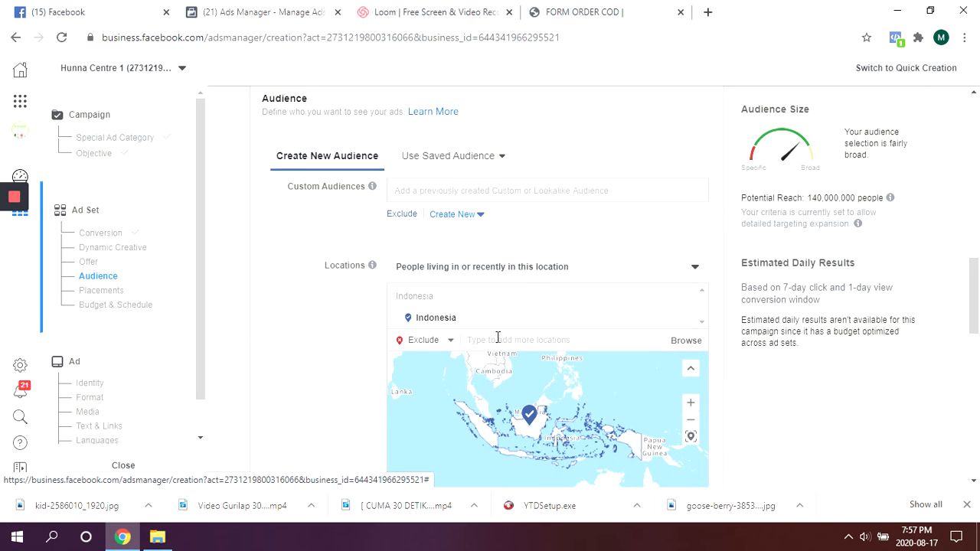
{"action": "left_click", "coordinate": [498, 337]}
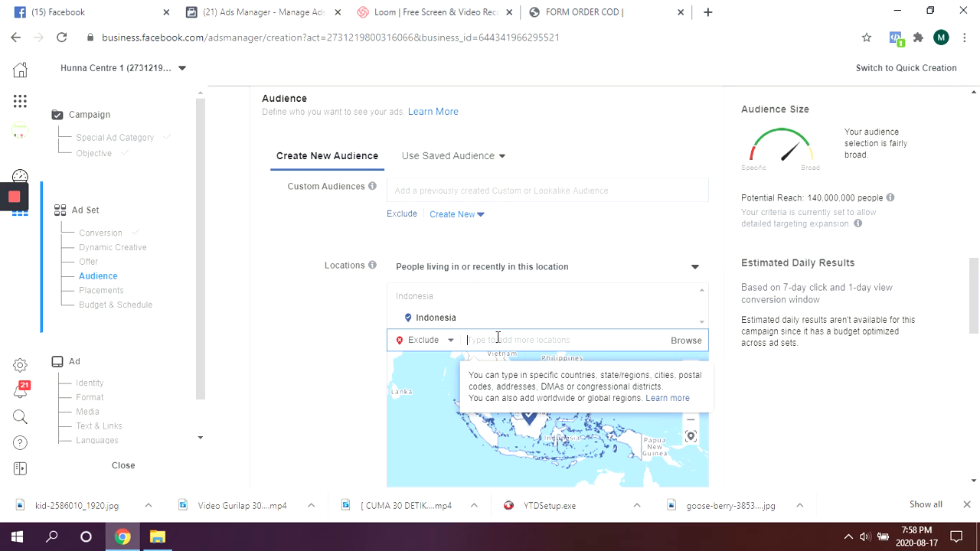
{"action": "type", "text": "PAUPA"}
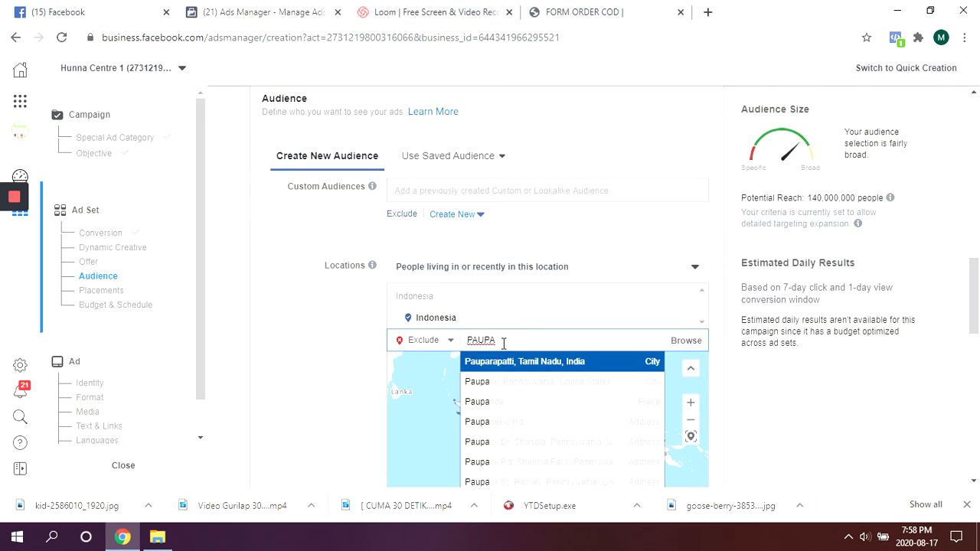
{"action": "double_click", "coordinate": [513, 337]}
{"action": "left_click", "coordinate": [503, 339]}
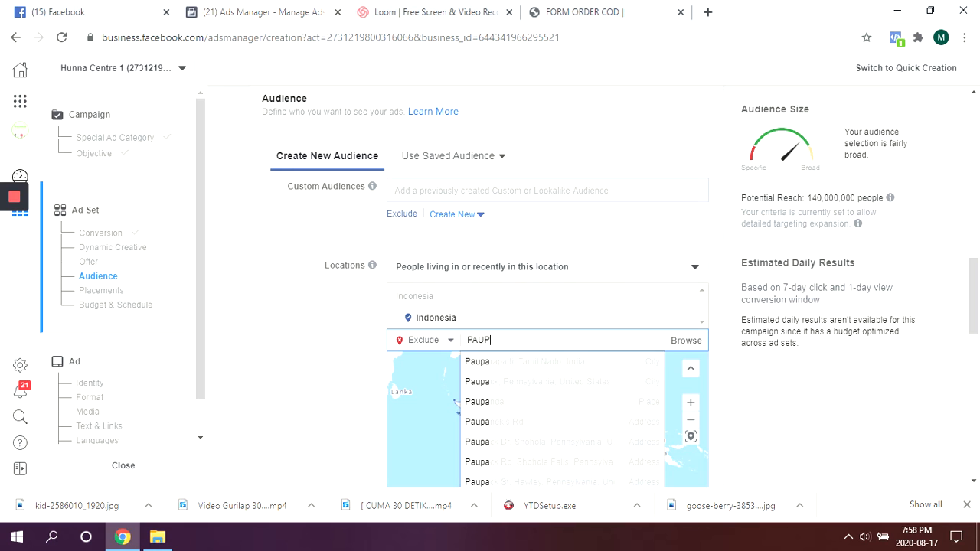
{"action": "key", "text": "BackSpace"}
{"action": "key", "text": "BackSpace"}
{"action": "key", "text": "BackSpace"}
{"action": "key", "text": "BackSpace"}
{"action": "type", "text": "papua"}
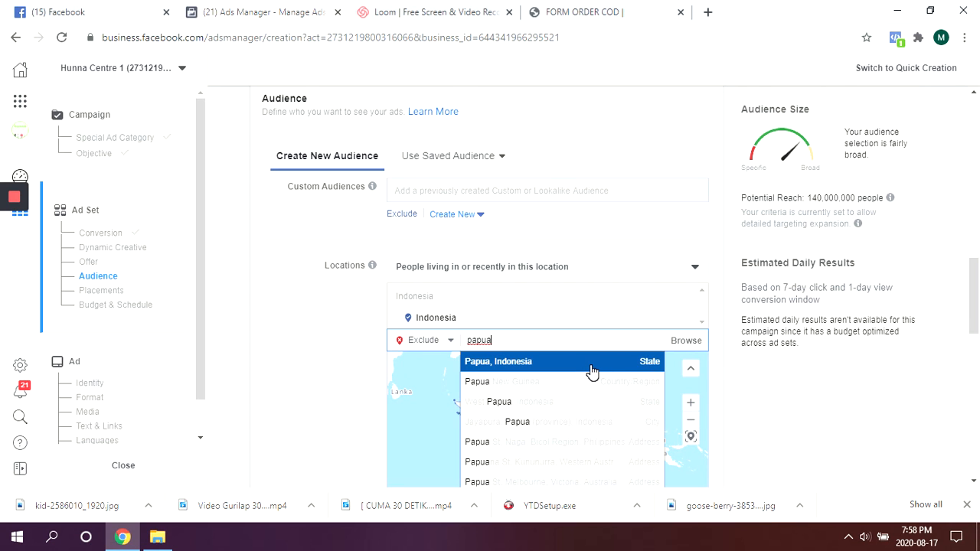
{"action": "left_click", "coordinate": [592, 371]}
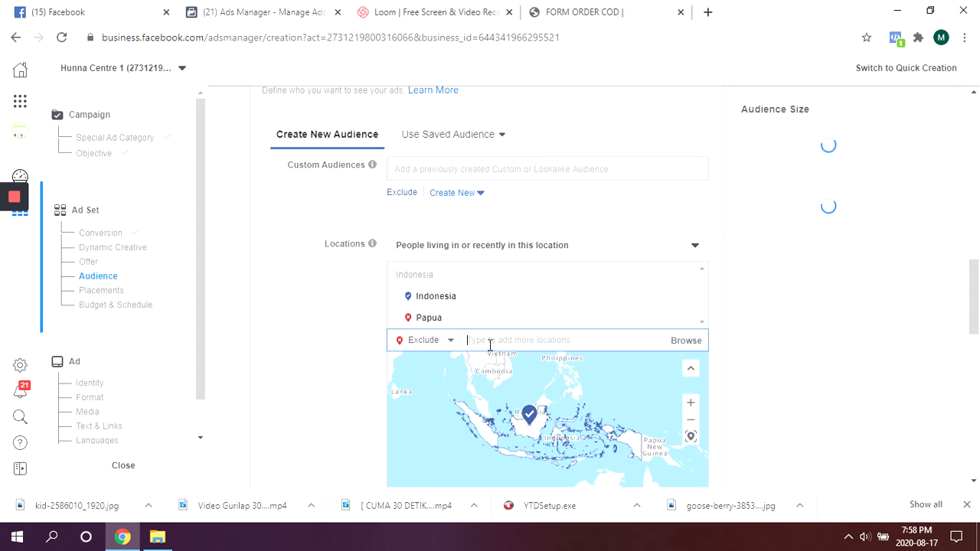
Exclude West Papua and Maluku, Indonesia from the audience locations as well.
{"action": "type", "text": "papua barat"}
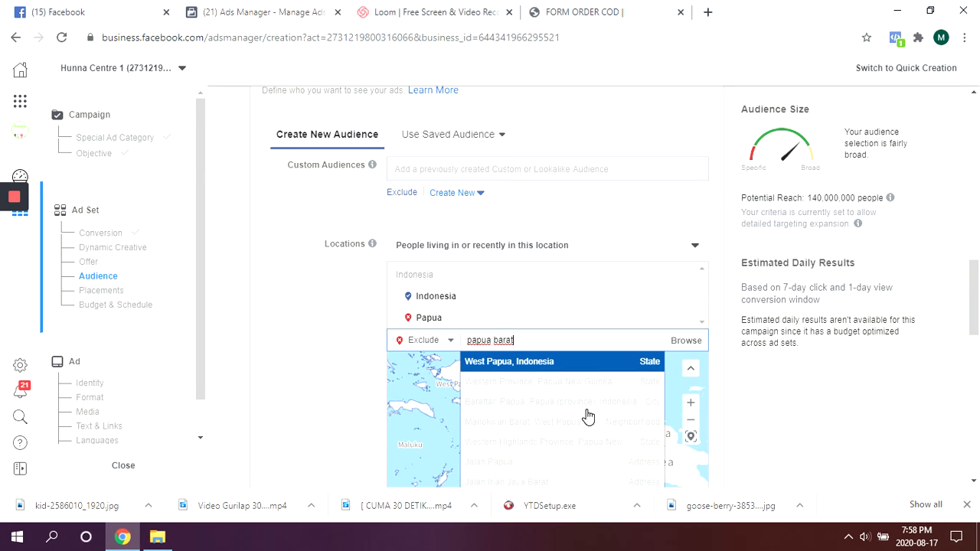
{"action": "key", "text": "Return"}
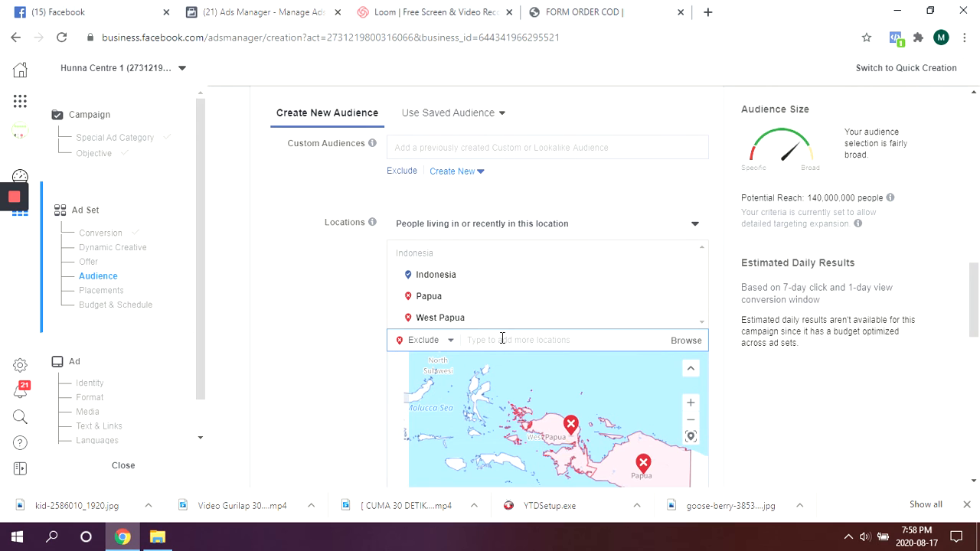
{"action": "type", "text": "maluku"}
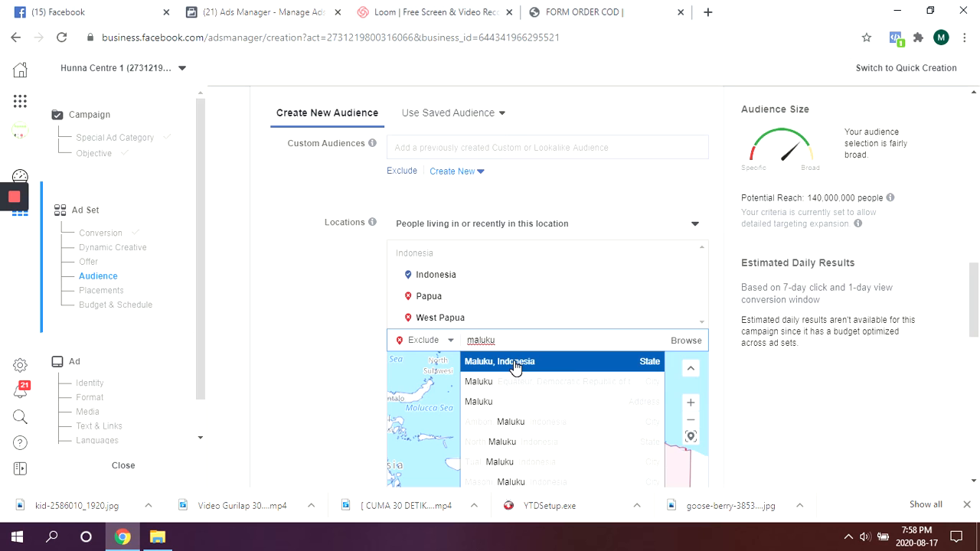
{"action": "left_click", "coordinate": [648, 363]}
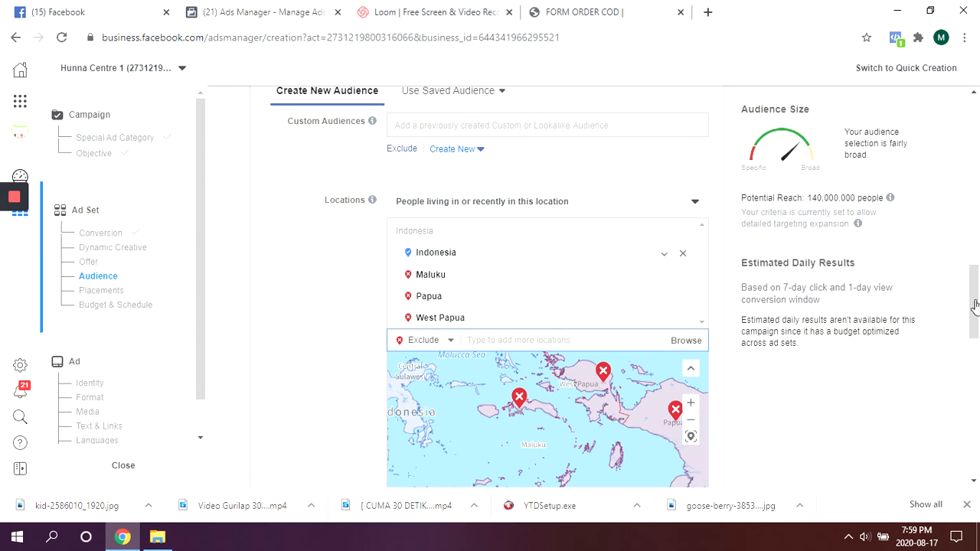
Open the audience age range for editing and set the minimum age to 25.
{"action": "scroll", "coordinate": [794, 446], "scroll_direction": "down", "scroll_amount": 1}
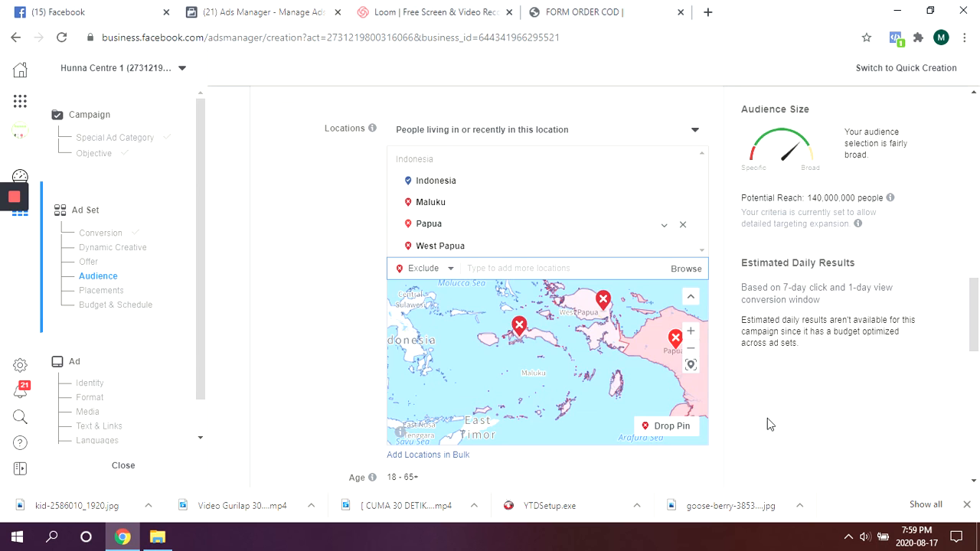
{"action": "scroll", "coordinate": [689, 410], "scroll_direction": "down", "scroll_amount": 5}
{"action": "scroll", "coordinate": [677, 402], "scroll_direction": "down", "scroll_amount": 2}
{"action": "scroll", "coordinate": [676, 401], "scroll_direction": "up", "scroll_amount": 4}
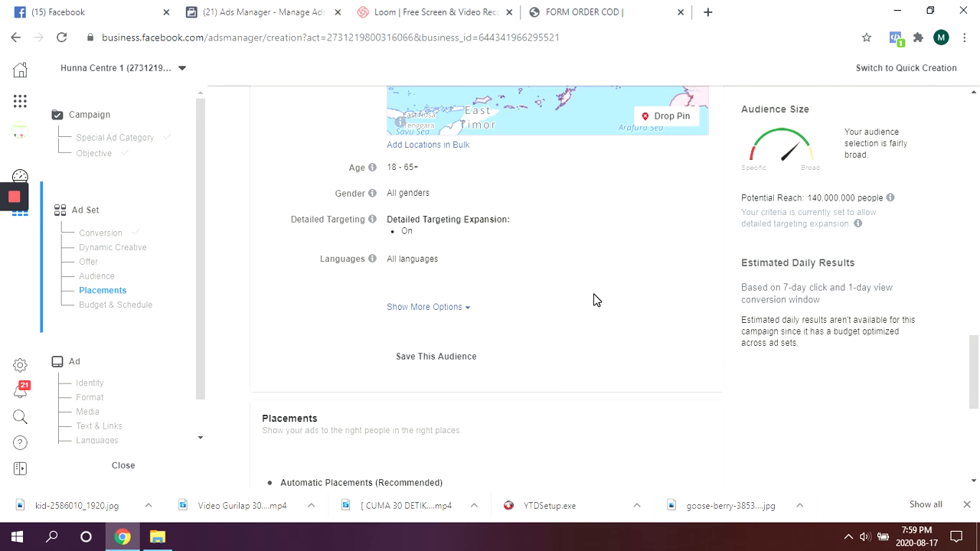
{"action": "scroll", "coordinate": [597, 300], "scroll_direction": "up", "scroll_amount": 4}
{"action": "scroll", "coordinate": [491, 329], "scroll_direction": "down", "scroll_amount": 3}
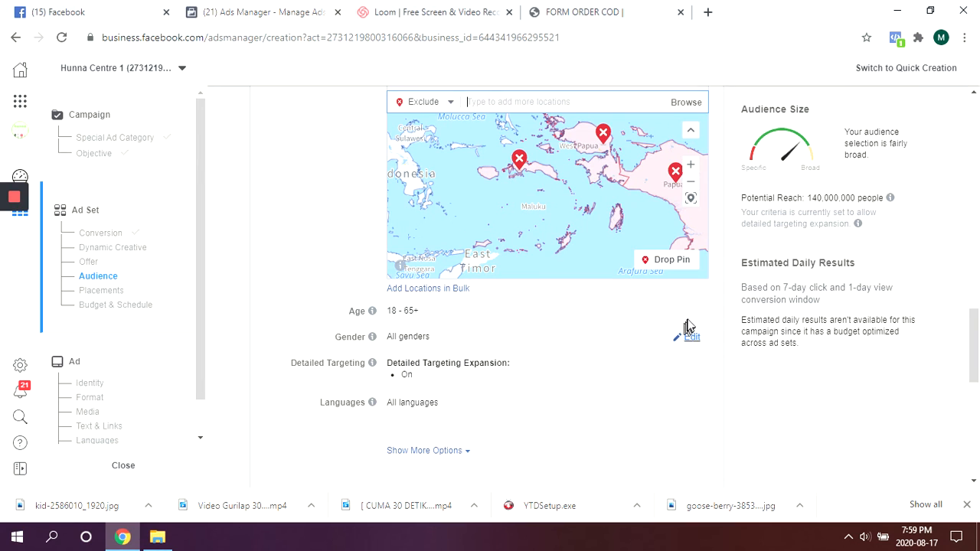
{"action": "left_click", "coordinate": [692, 313]}
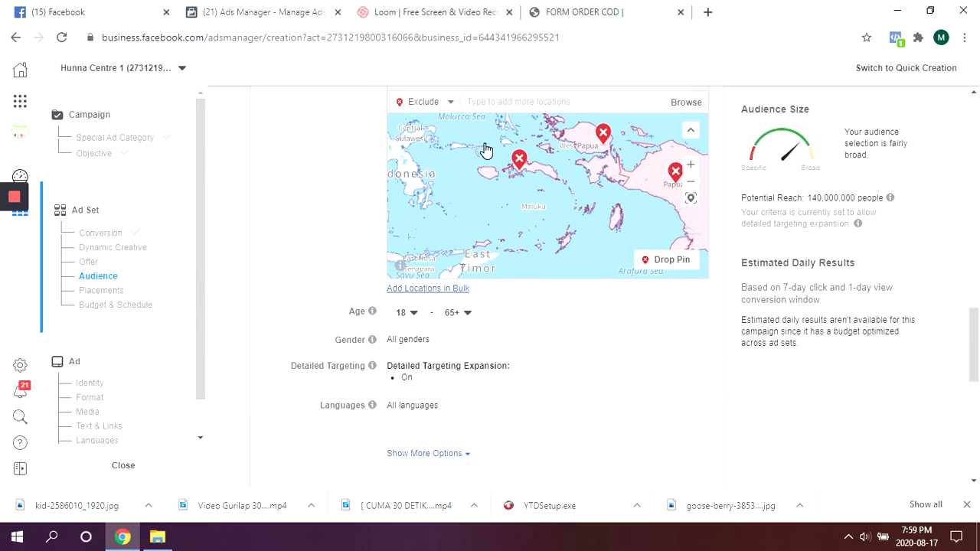
{"action": "left_click", "coordinate": [417, 317]}
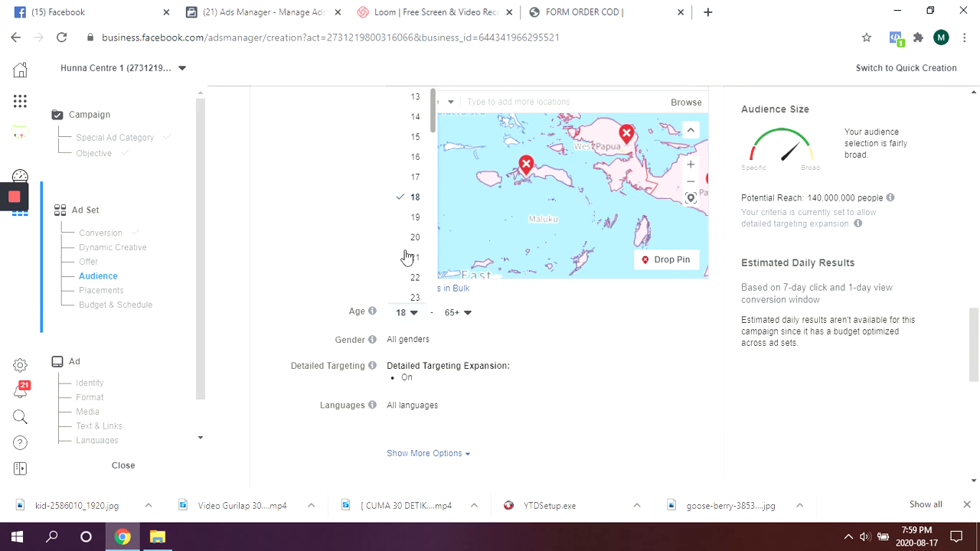
{"action": "scroll", "coordinate": [420, 223], "scroll_direction": "down", "scroll_amount": 3}
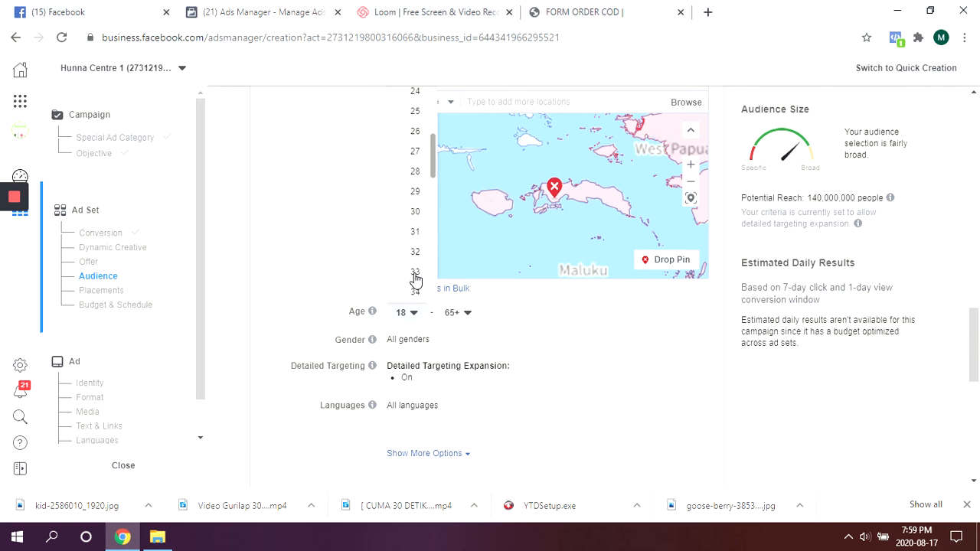
{"action": "scroll", "coordinate": [414, 184], "scroll_direction": "up", "scroll_amount": 1}
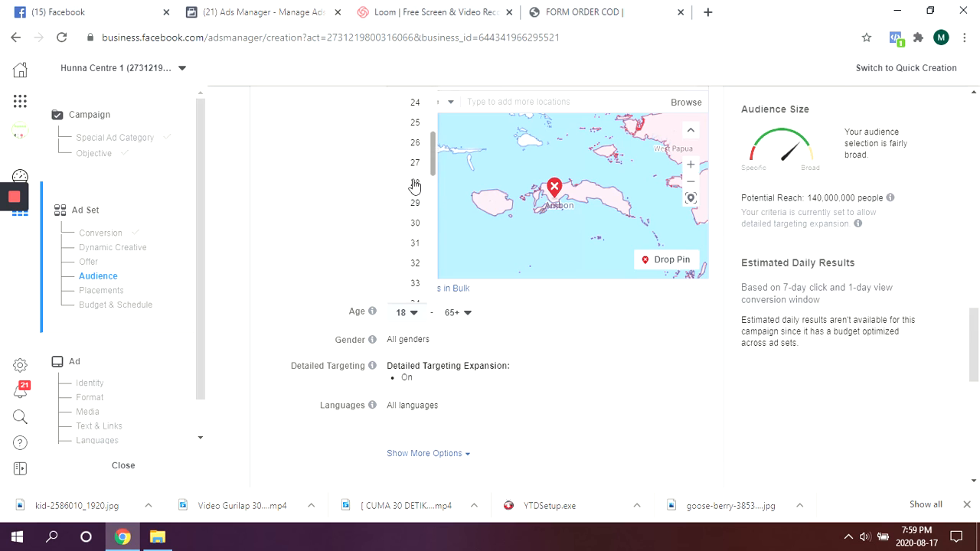
Set the audience's maximum age to 34.
{"action": "left_click", "coordinate": [469, 312]}
{"action": "scroll", "coordinate": [467, 207], "scroll_direction": "up", "scroll_amount": 2}
{"action": "scroll", "coordinate": [469, 211], "scroll_direction": "up", "scroll_amount": 5}
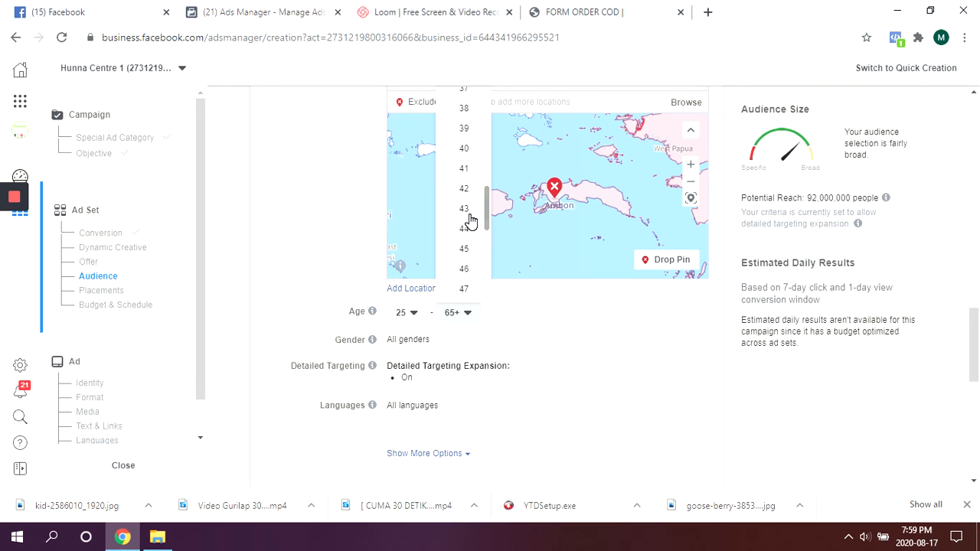
{"action": "scroll", "coordinate": [470, 222], "scroll_direction": "up", "scroll_amount": 3}
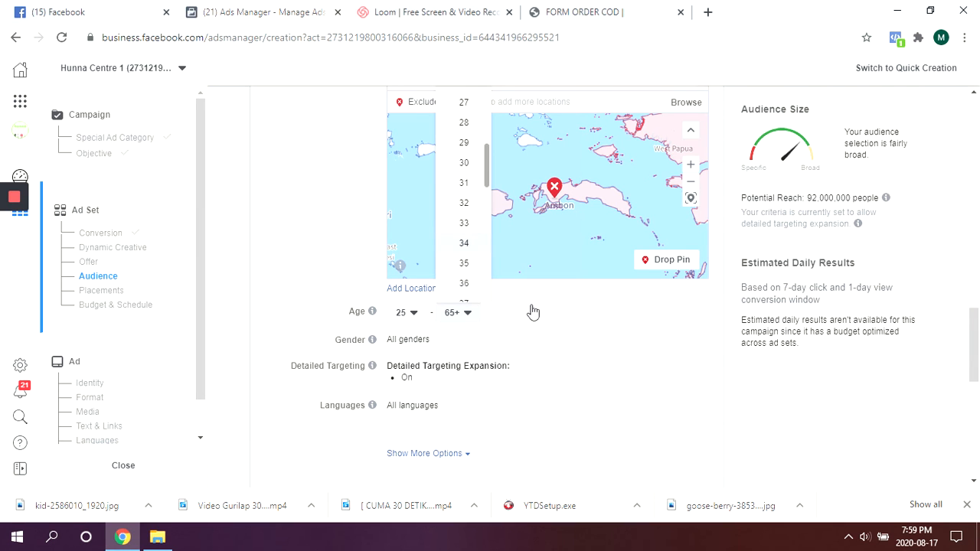
Open Detailed Targeting for editing and add the interest Floor to the people to include.
{"action": "mouse_move", "coordinate": [631, 348]}
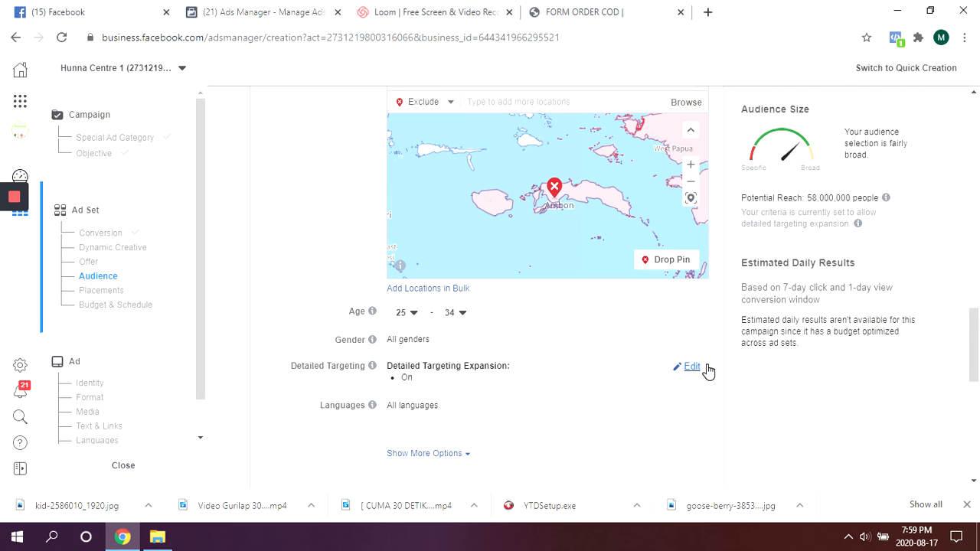
{"action": "left_click", "coordinate": [679, 389]}
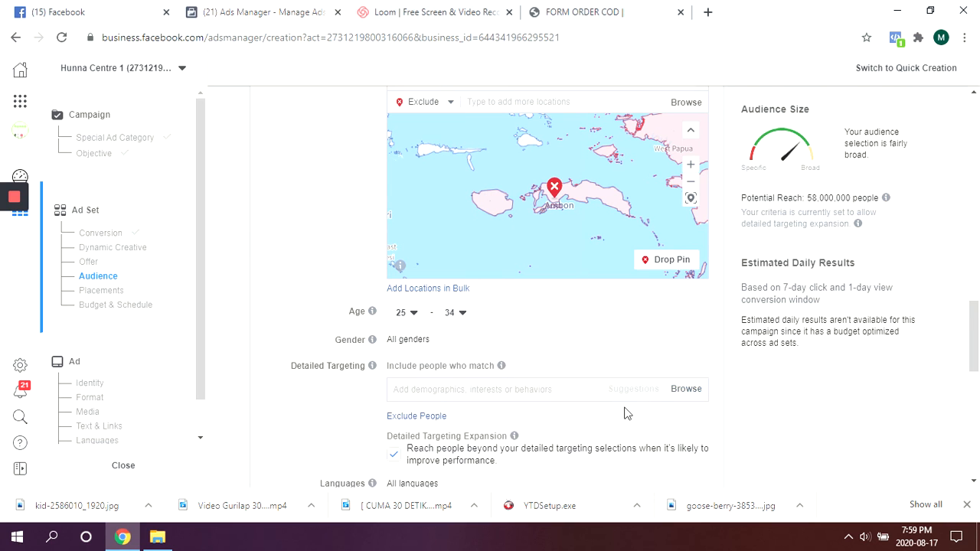
{"action": "scroll", "coordinate": [536, 406], "scroll_direction": "down", "scroll_amount": 1}
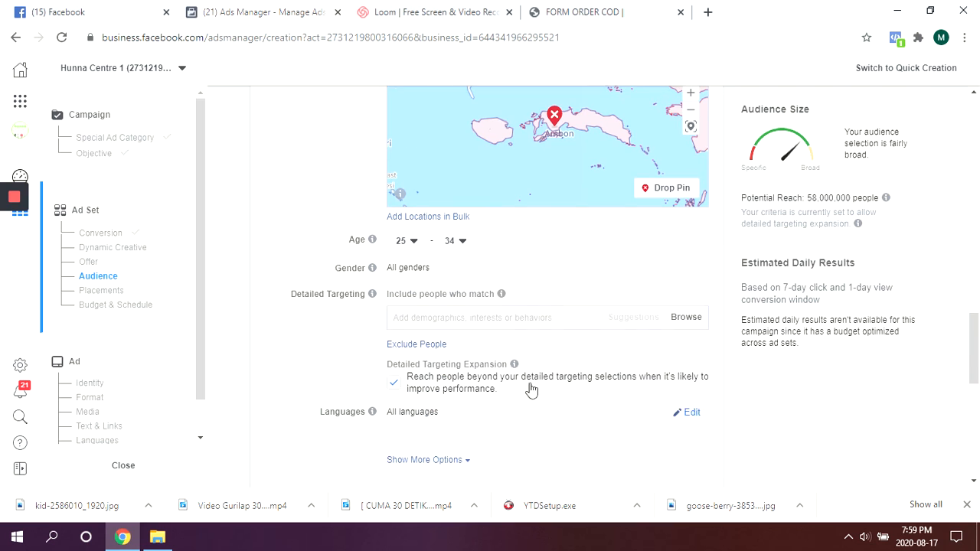
{"action": "left_click", "coordinate": [543, 318]}
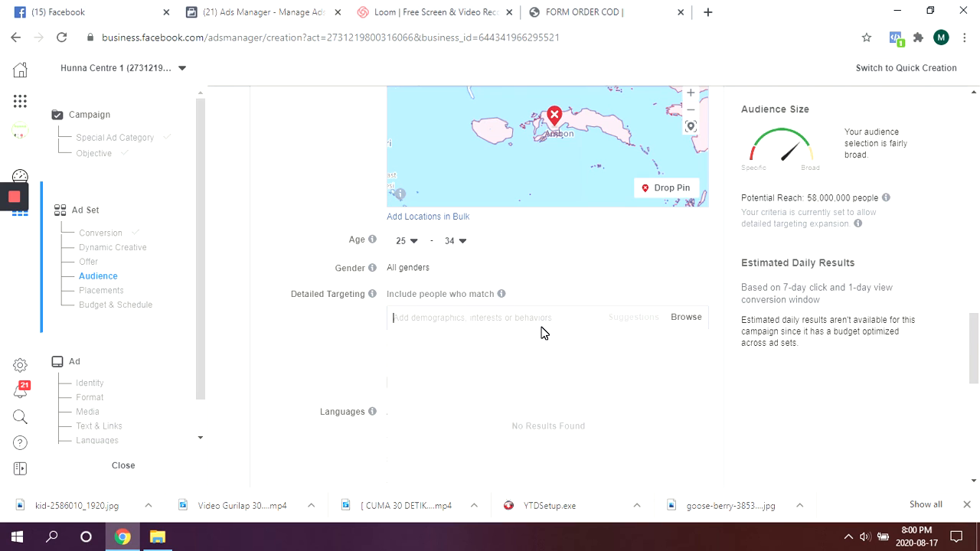
{"action": "type", "text": "Floor"}
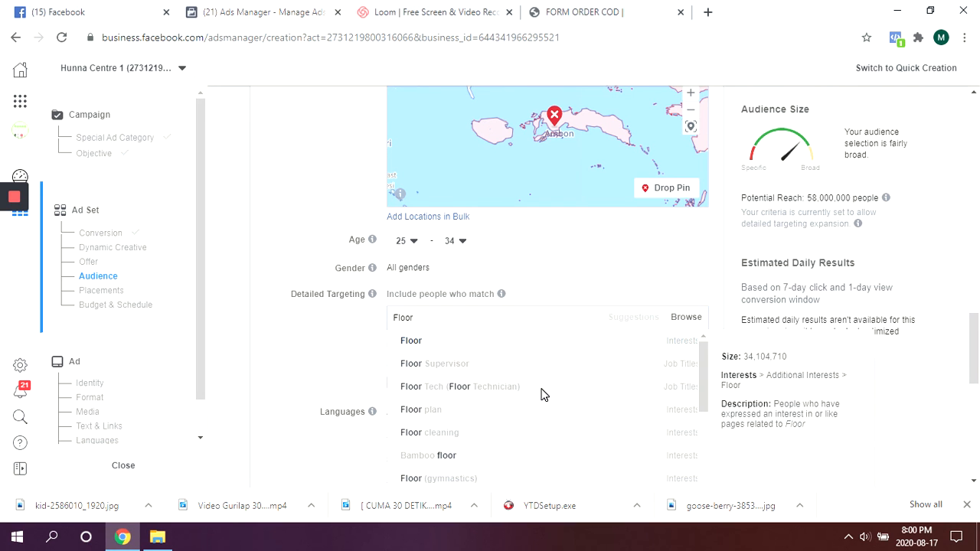
{"action": "key", "text": "Return"}
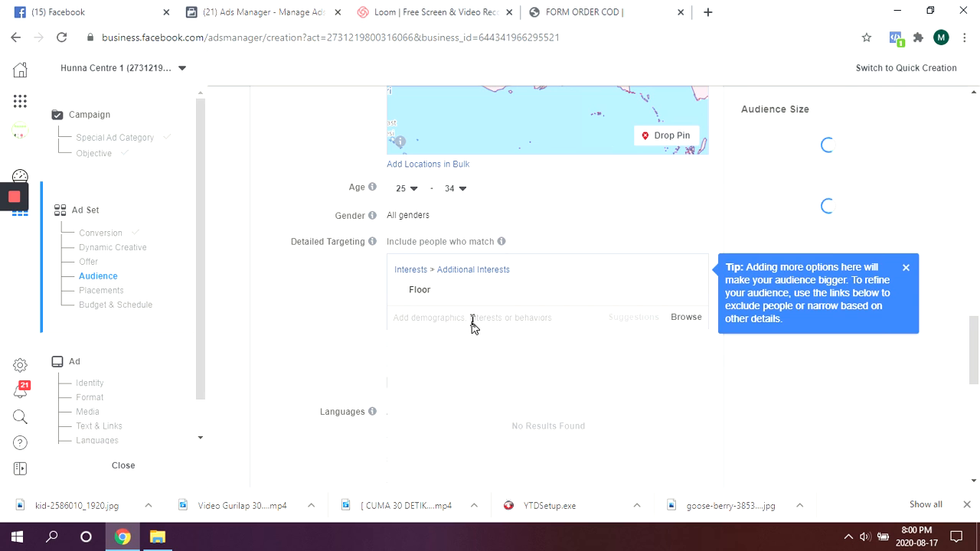
Add the interest Toilet to the detailed targeting and dismiss the tip about adding more options.
{"action": "type", "text": "toilet"}
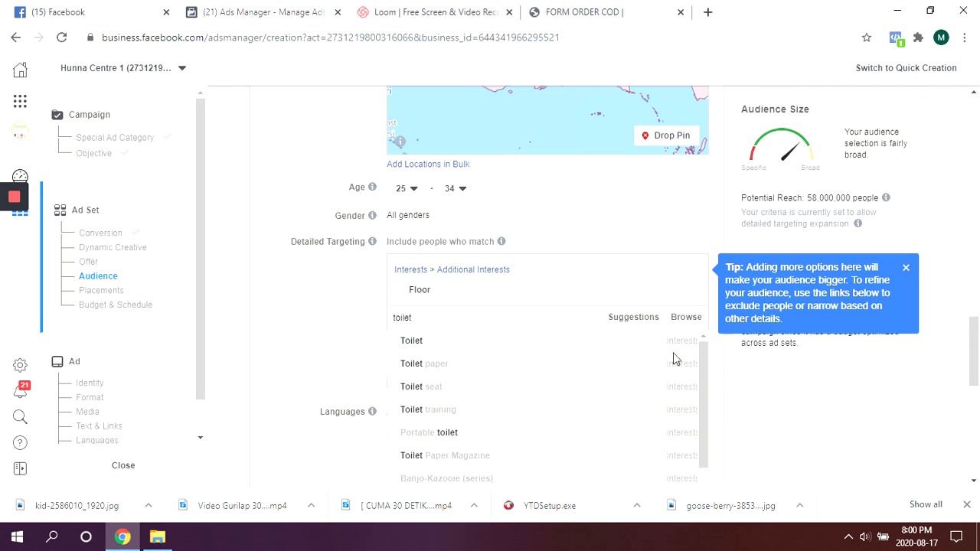
{"action": "left_click", "coordinate": [512, 349]}
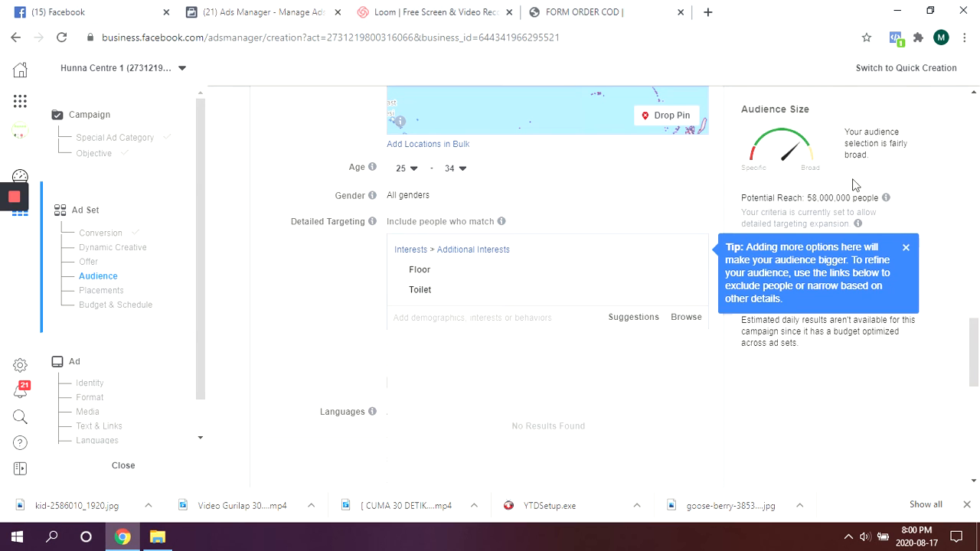
{"action": "left_click", "coordinate": [907, 250]}
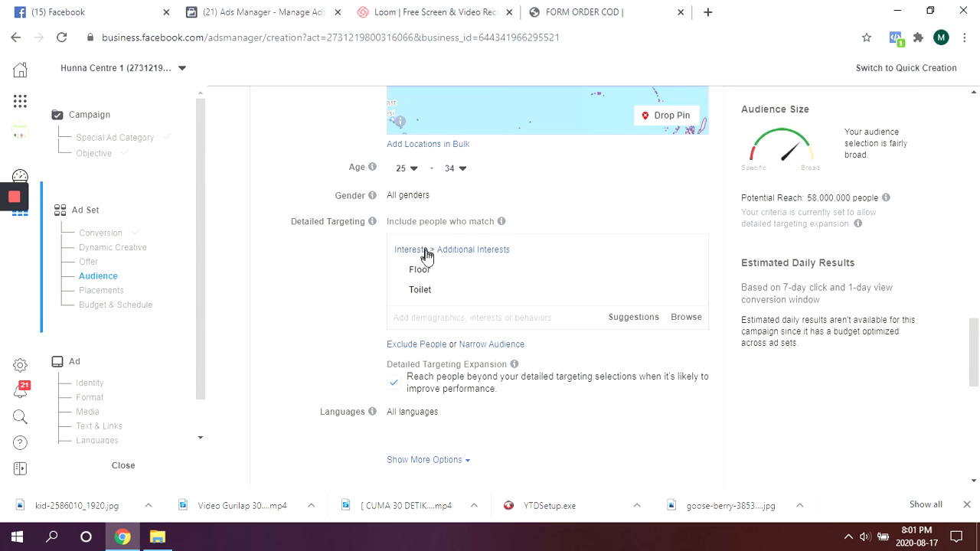
Review the targeting suggestions and add the suggested interests Bathroom, Shower and Bathtub to the detailed targeting.
{"action": "mouse_move", "coordinate": [430, 276]}
{"action": "mouse_move", "coordinate": [452, 298]}
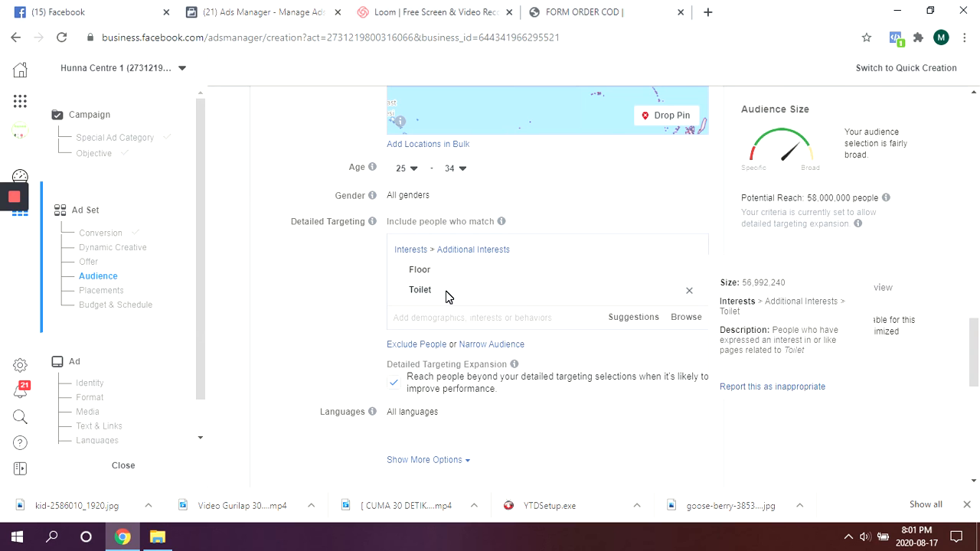
{"action": "left_click", "coordinate": [640, 328]}
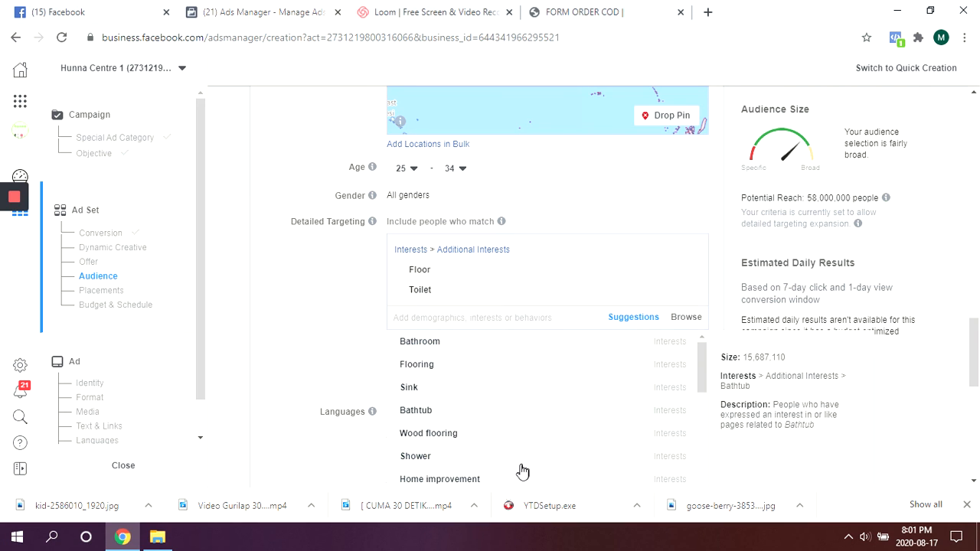
{"action": "scroll", "coordinate": [530, 387], "scroll_direction": "down", "scroll_amount": 2}
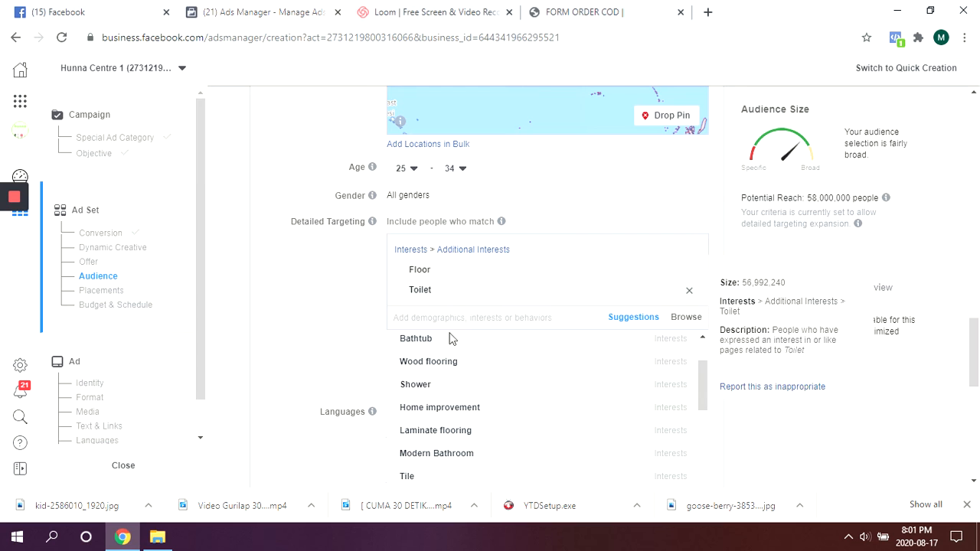
{"action": "scroll", "coordinate": [465, 397], "scroll_direction": "up", "scroll_amount": 2}
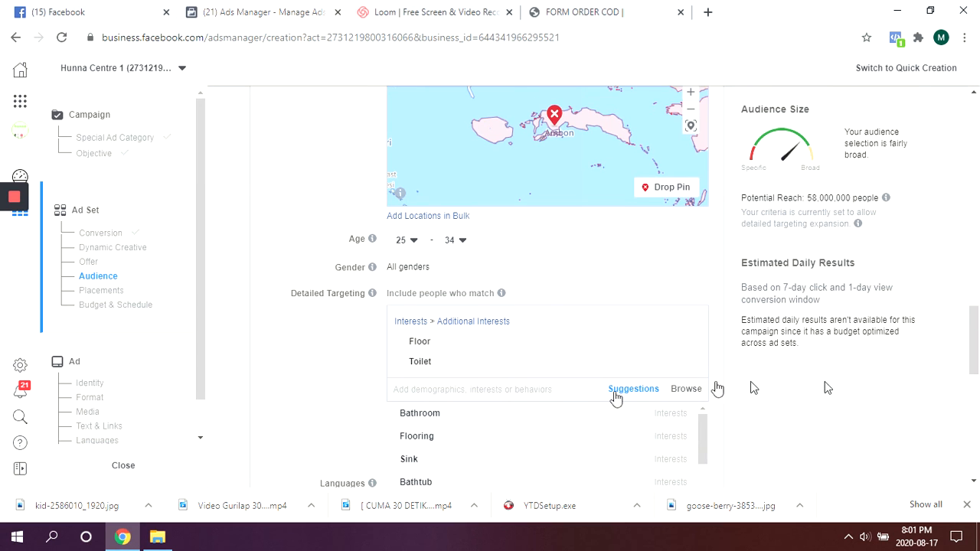
{"action": "scroll", "coordinate": [921, 322], "scroll_direction": "down", "scroll_amount": 3}
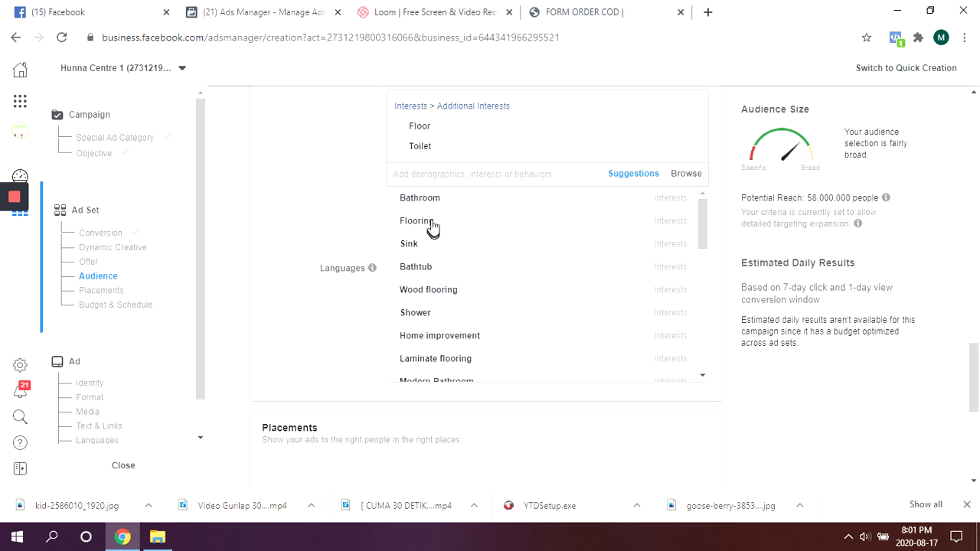
{"action": "mouse_move", "coordinate": [437, 212]}
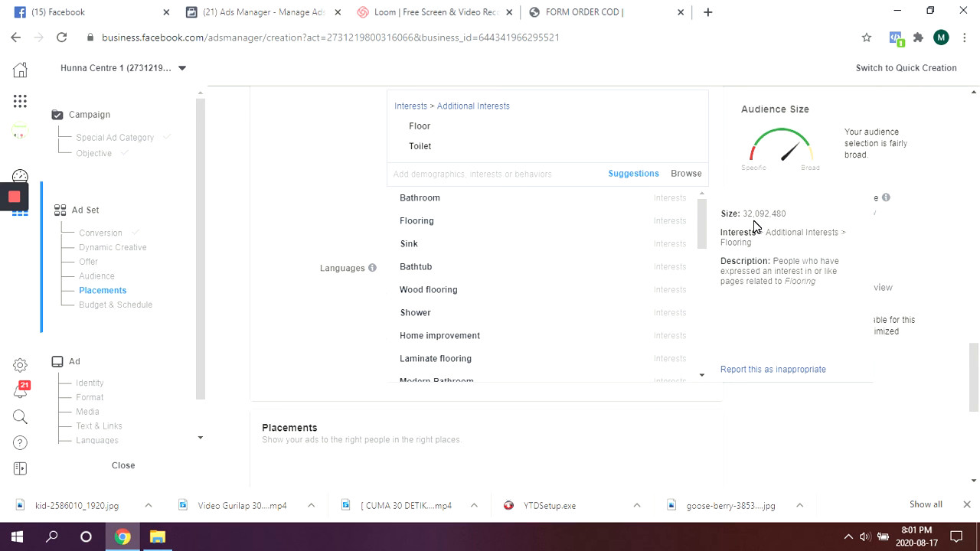
{"action": "left_click", "coordinate": [429, 223]}
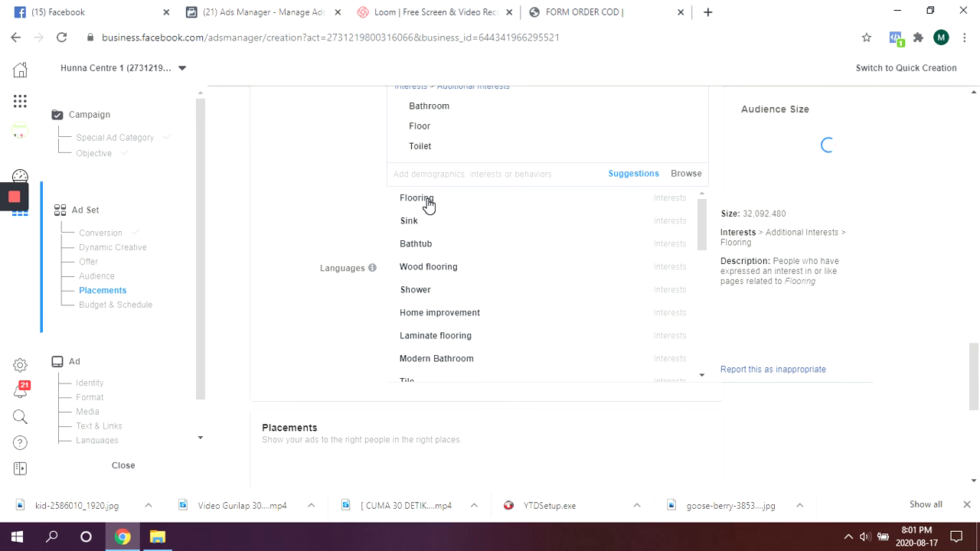
{"action": "left_click", "coordinate": [431, 251]}
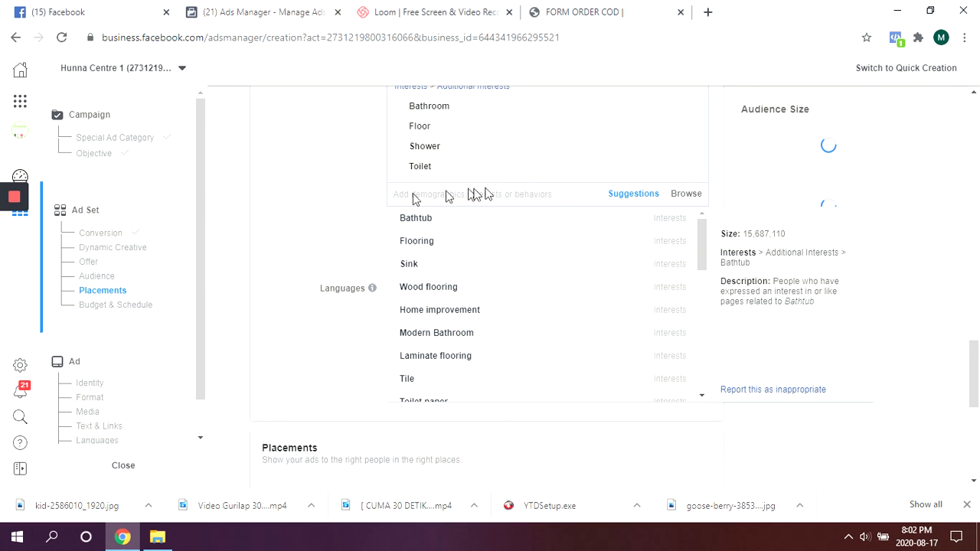
{"action": "left_click", "coordinate": [491, 216]}
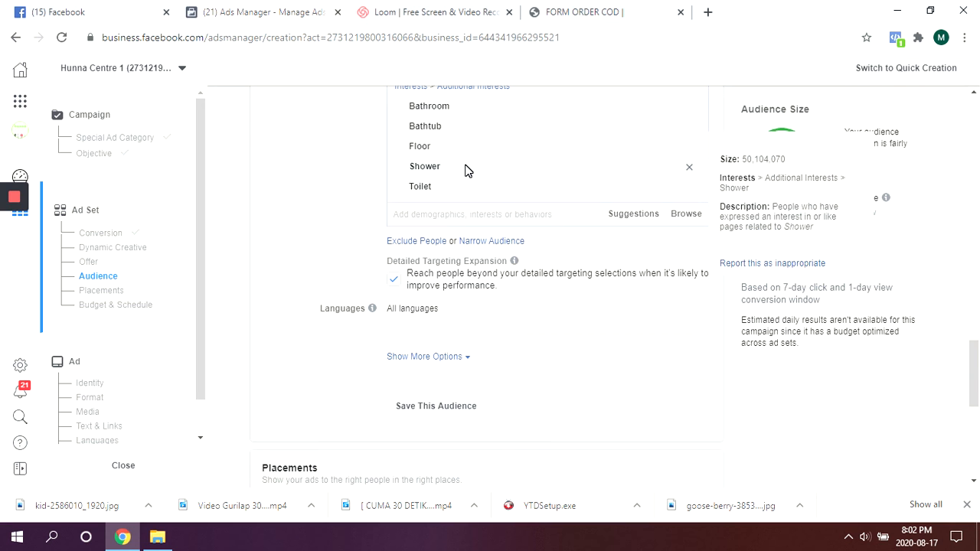
Open the audience's Languages setting for editing and review it without entering a language.
{"action": "scroll", "coordinate": [475, 184], "scroll_direction": "down", "scroll_amount": 1}
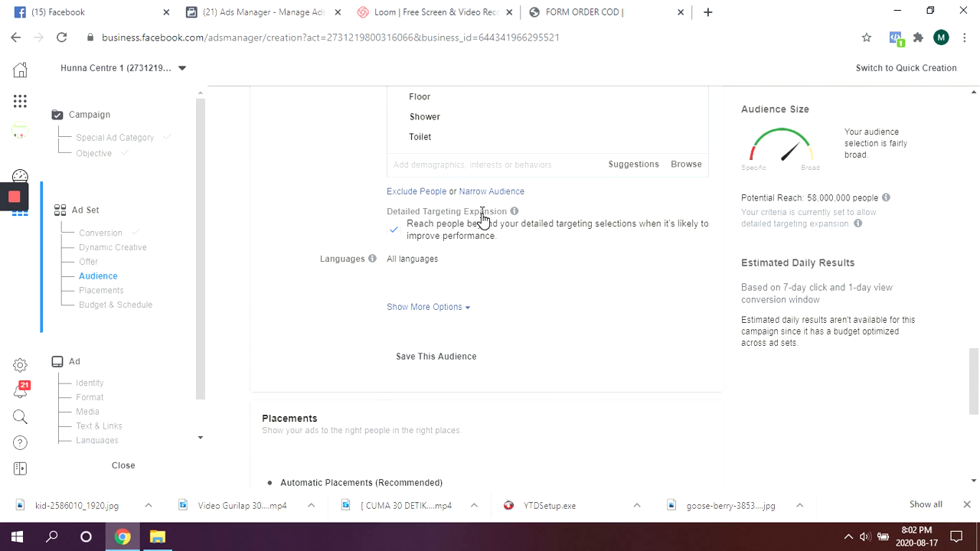
{"action": "scroll", "coordinate": [482, 219], "scroll_direction": "down", "scroll_amount": 2}
{"action": "mouse_move", "coordinate": [615, 164]}
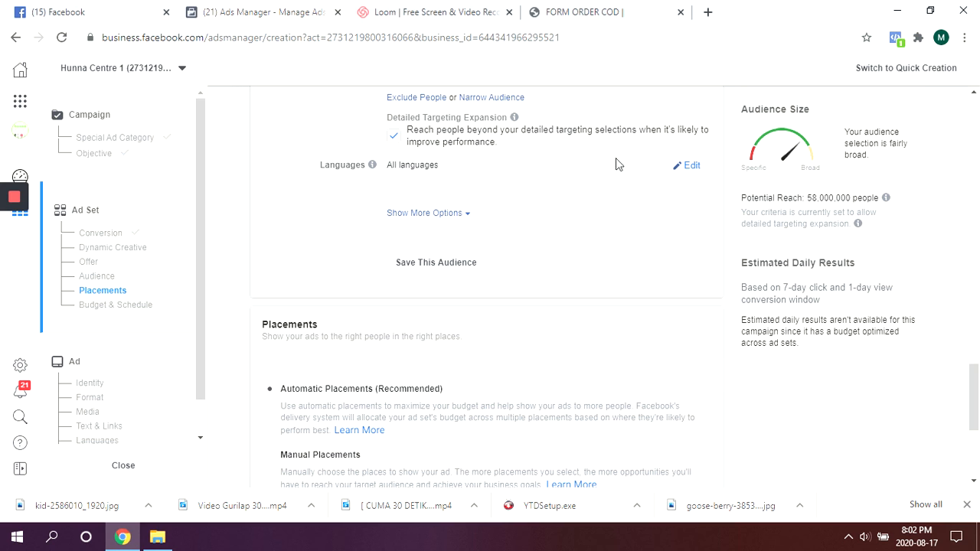
{"action": "left_click", "coordinate": [688, 168]}
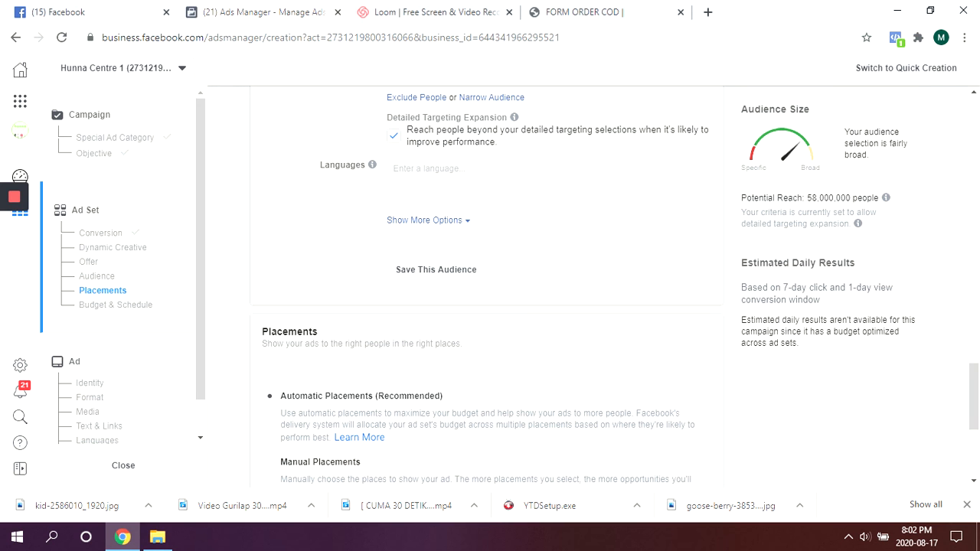
{"action": "scroll", "coordinate": [494, 212], "scroll_direction": "down", "scroll_amount": 3}
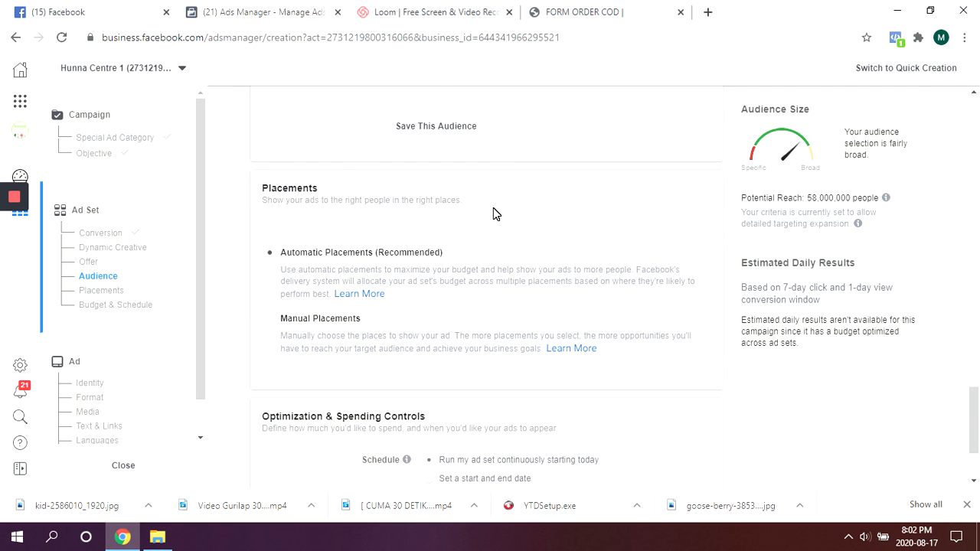
{"action": "scroll", "coordinate": [516, 211], "scroll_direction": "up", "scroll_amount": 3}
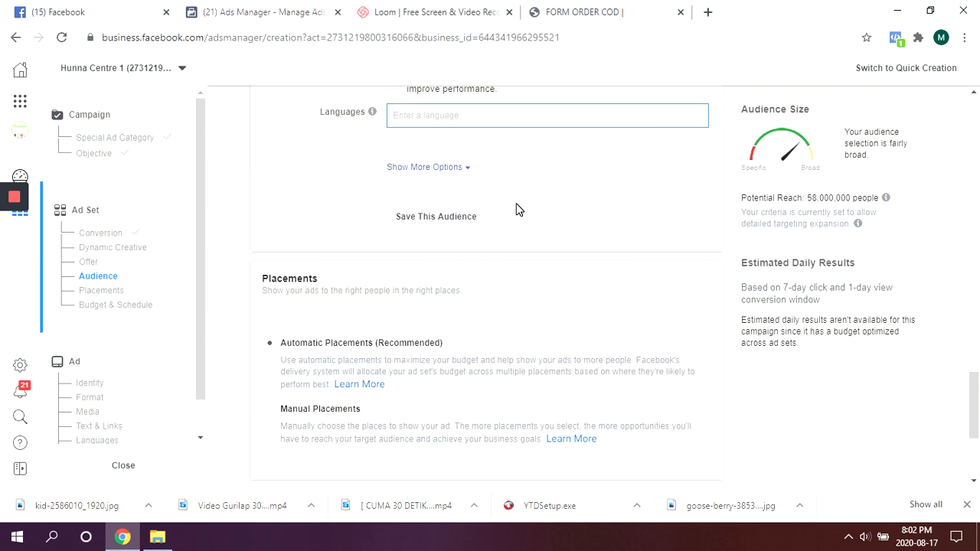
Switch the ad set to Manual Placements and review its platforms and placement list.
{"action": "scroll", "coordinate": [503, 302], "scroll_direction": "down", "scroll_amount": 3}
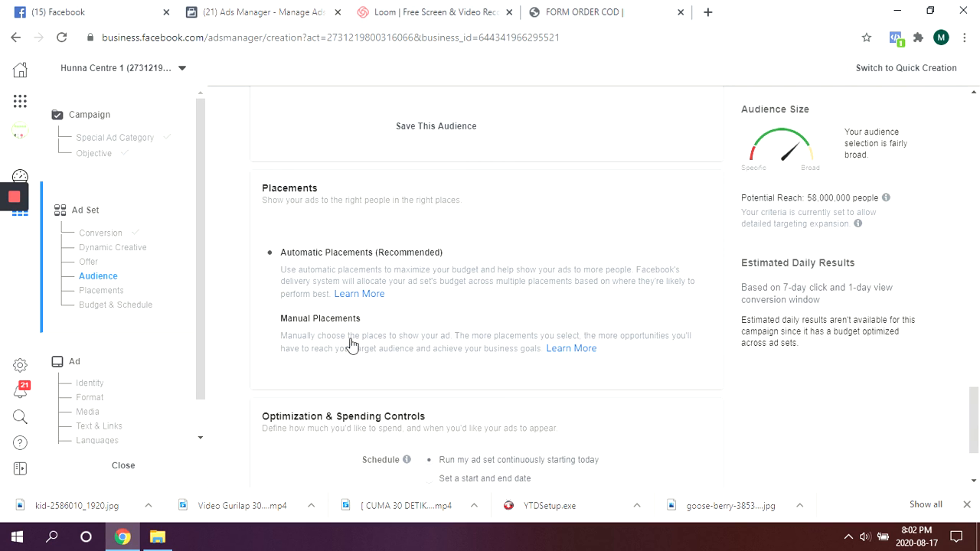
{"action": "left_click", "coordinate": [270, 326]}
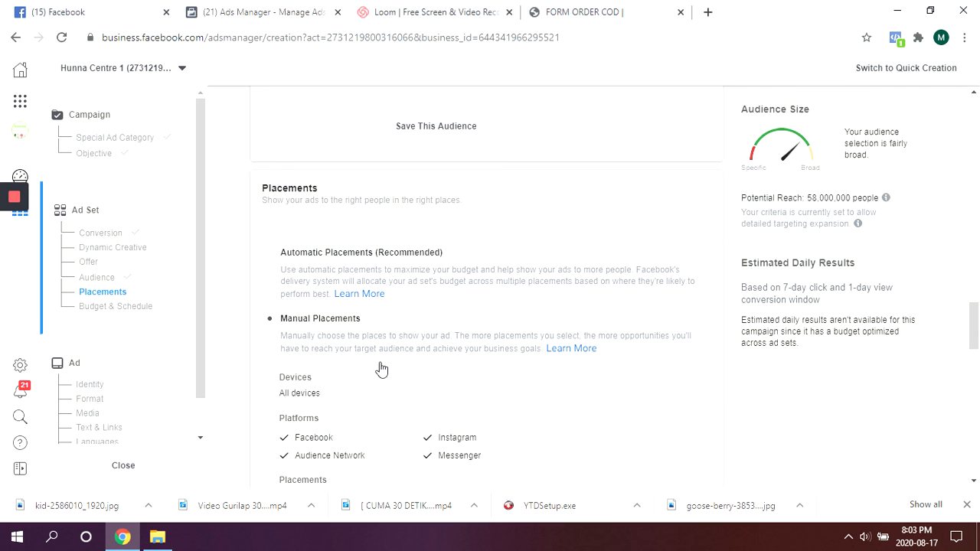
{"action": "scroll", "coordinate": [353, 413], "scroll_direction": "down", "scroll_amount": 4}
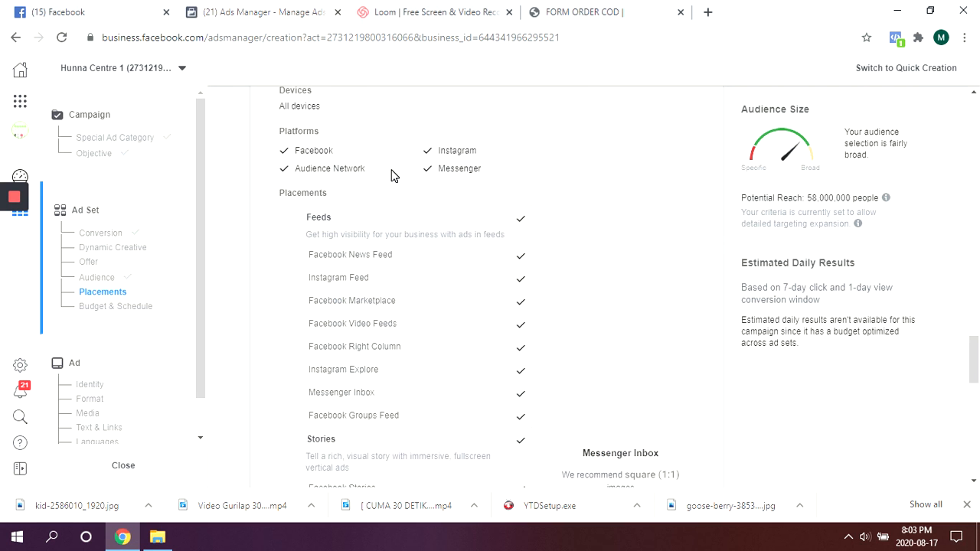
Open the Devices setting of the manual placements and review its options, leaving All Devices (Recommended) selected.
{"action": "scroll", "coordinate": [391, 176], "scroll_direction": "up", "scroll_amount": 2}
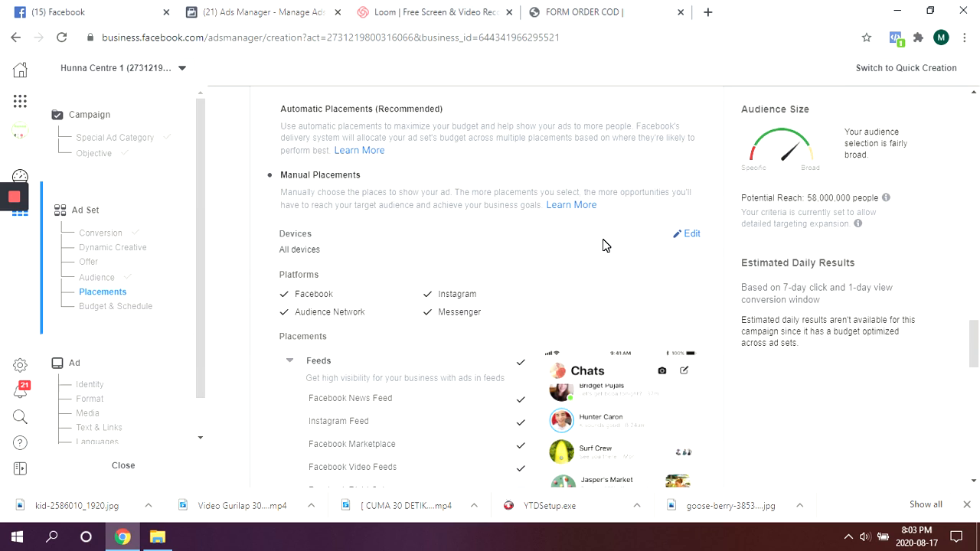
{"action": "left_click", "coordinate": [691, 235]}
{"action": "left_click", "coordinate": [411, 255]}
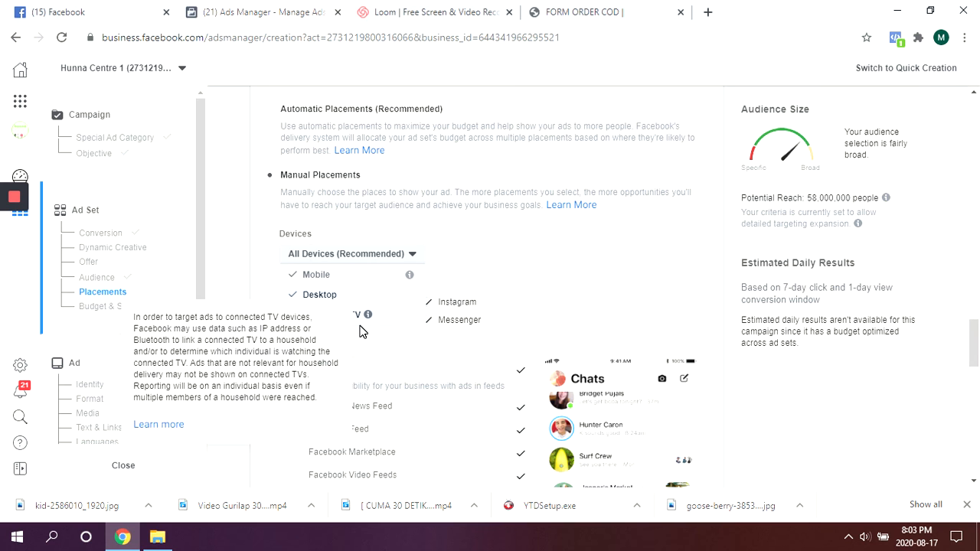
{"action": "left_click", "coordinate": [546, 264]}
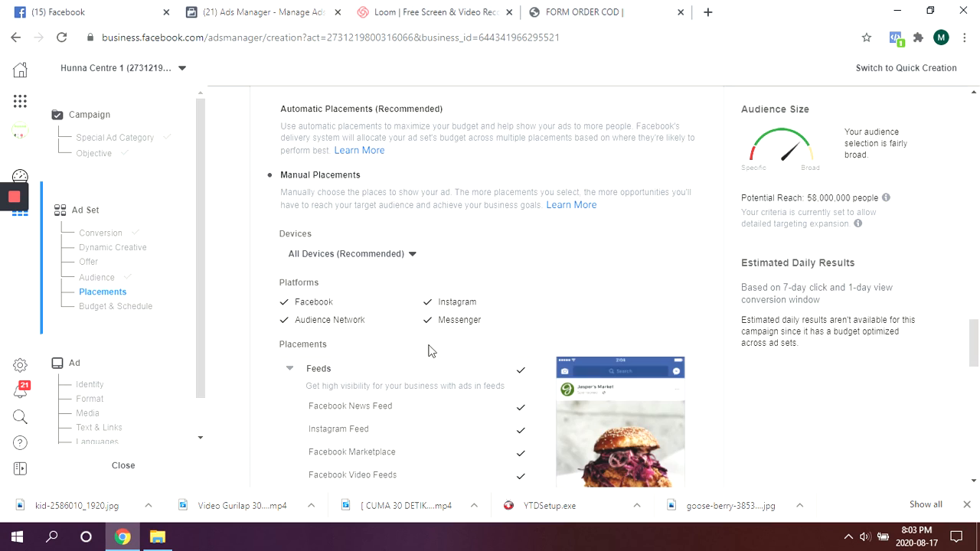
Review the placement list, remove Messenger from the ad set's platforms and check the remaining selected placements.
{"action": "scroll", "coordinate": [405, 348], "scroll_direction": "down", "scroll_amount": 1}
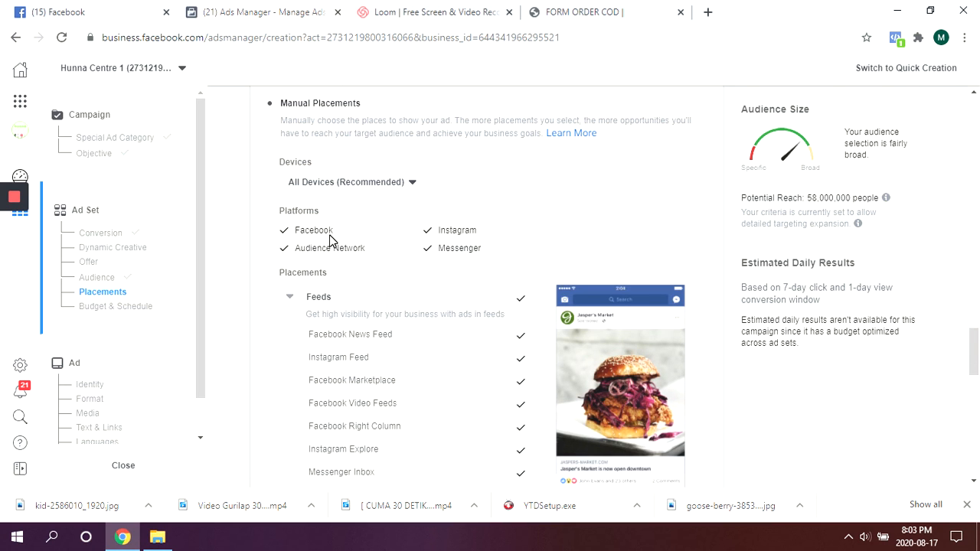
{"action": "scroll", "coordinate": [329, 264], "scroll_direction": "down", "scroll_amount": 5}
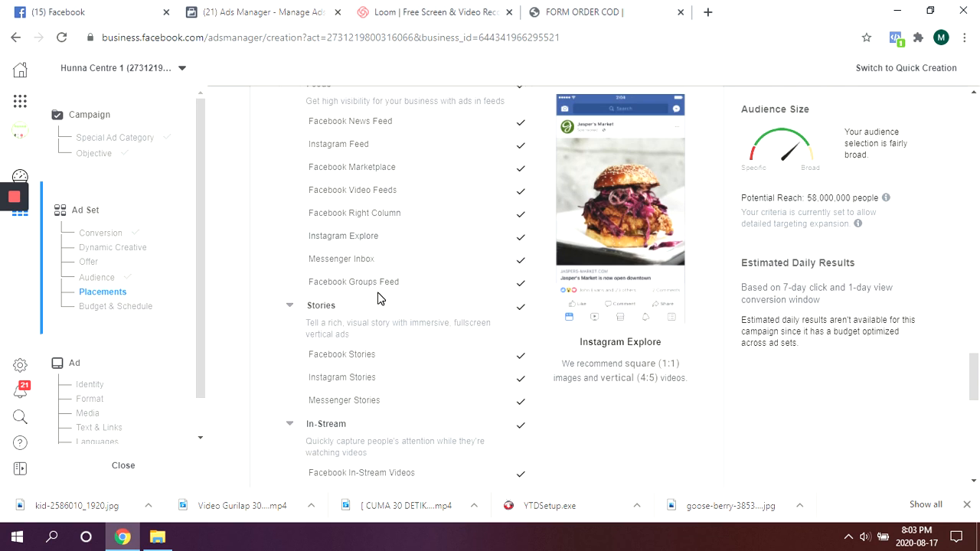
{"action": "scroll", "coordinate": [410, 369], "scroll_direction": "down", "scroll_amount": 3}
{"action": "scroll", "coordinate": [429, 383], "scroll_direction": "up", "scroll_amount": 3}
{"action": "scroll", "coordinate": [417, 235], "scroll_direction": "up", "scroll_amount": 6}
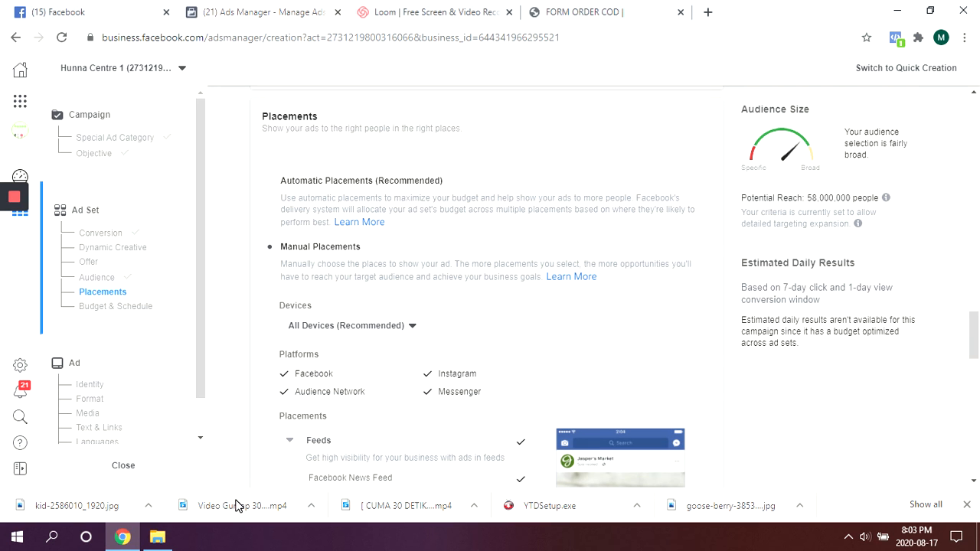
{"action": "left_click", "coordinate": [426, 392]}
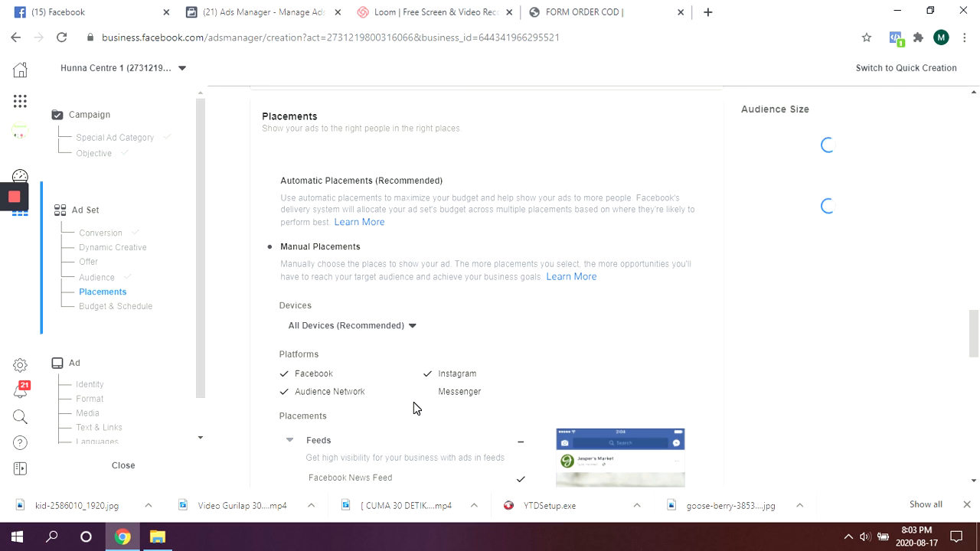
{"action": "scroll", "coordinate": [490, 376], "scroll_direction": "down", "scroll_amount": 1}
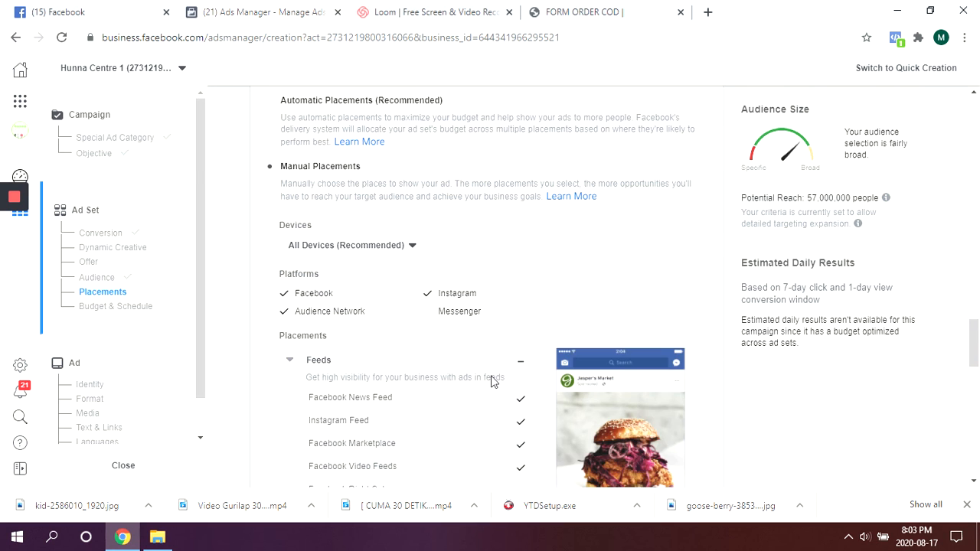
{"action": "scroll", "coordinate": [493, 382], "scroll_direction": "down", "scroll_amount": 1}
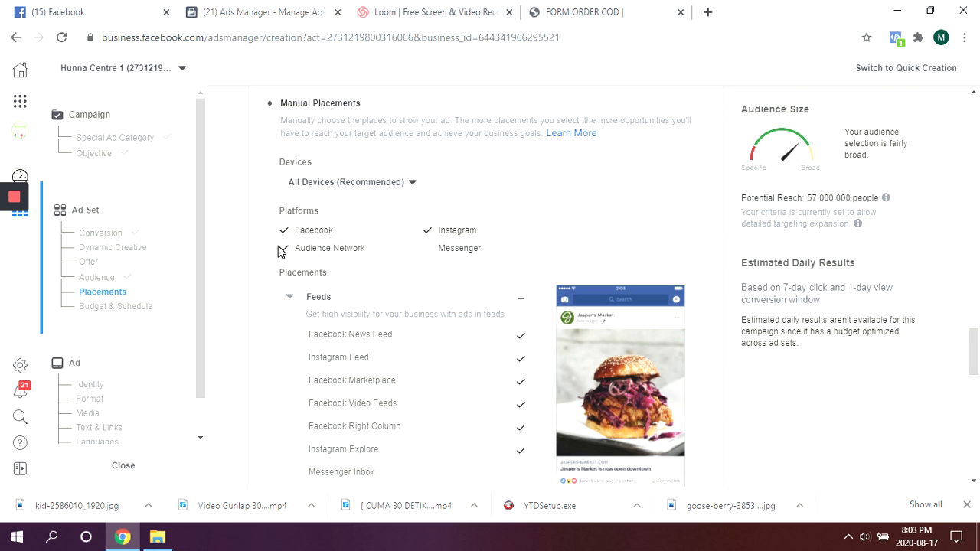
{"action": "scroll", "coordinate": [442, 337], "scroll_direction": "down", "scroll_amount": 1}
{"action": "scroll", "coordinate": [441, 337], "scroll_direction": "down", "scroll_amount": 10}
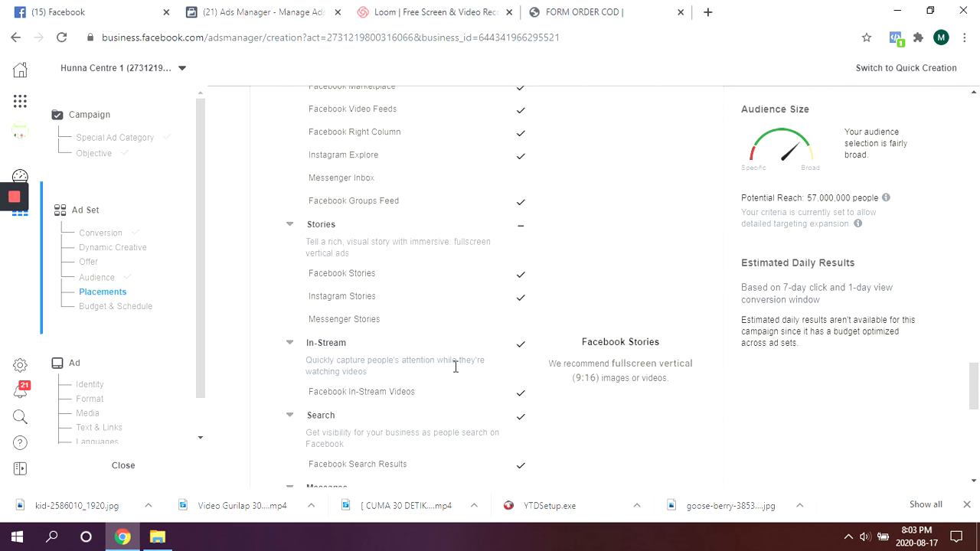
Compare the ad set's two schedule options and choose to set a start and end date.
{"action": "scroll", "coordinate": [454, 373], "scroll_direction": "down", "scroll_amount": 4}
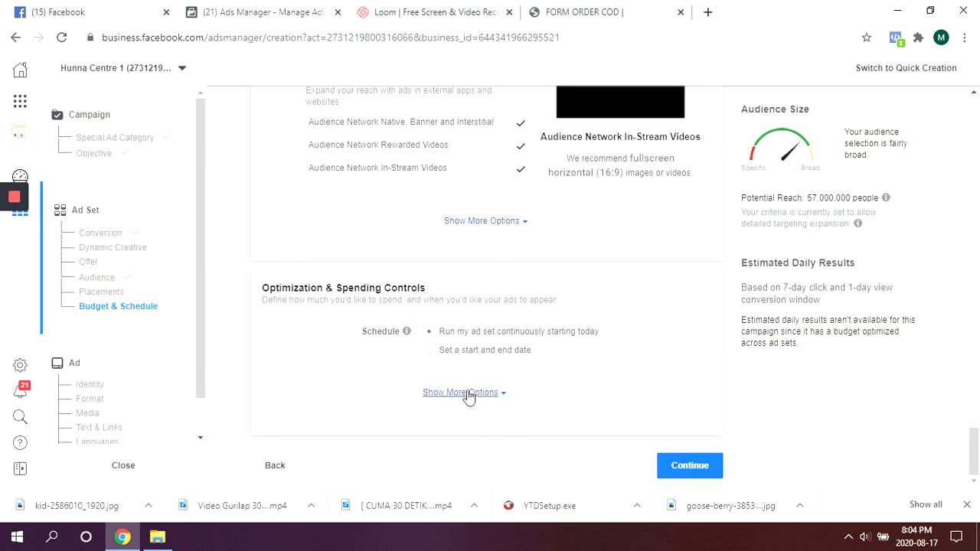
{"action": "left_click", "coordinate": [429, 352]}
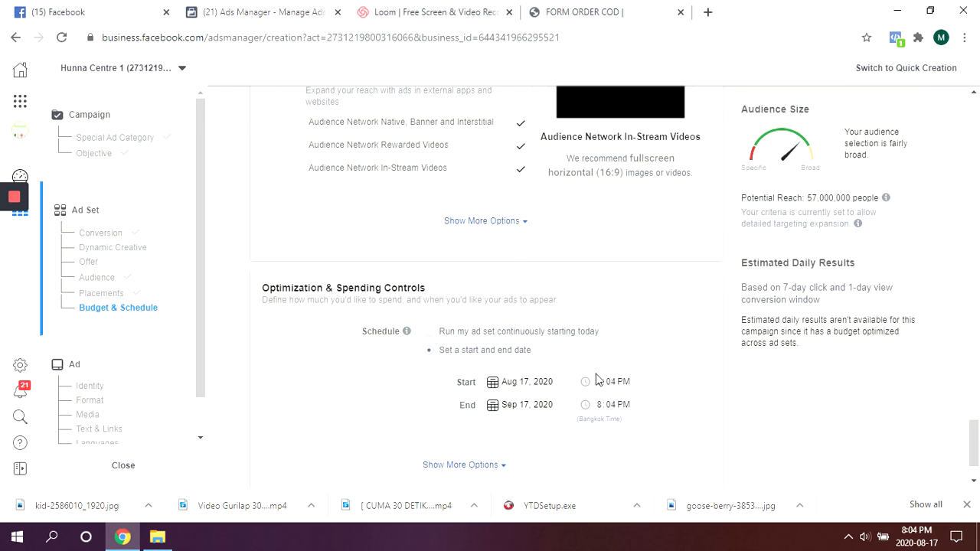
{"action": "scroll", "coordinate": [502, 399], "scroll_direction": "down", "scroll_amount": 1}
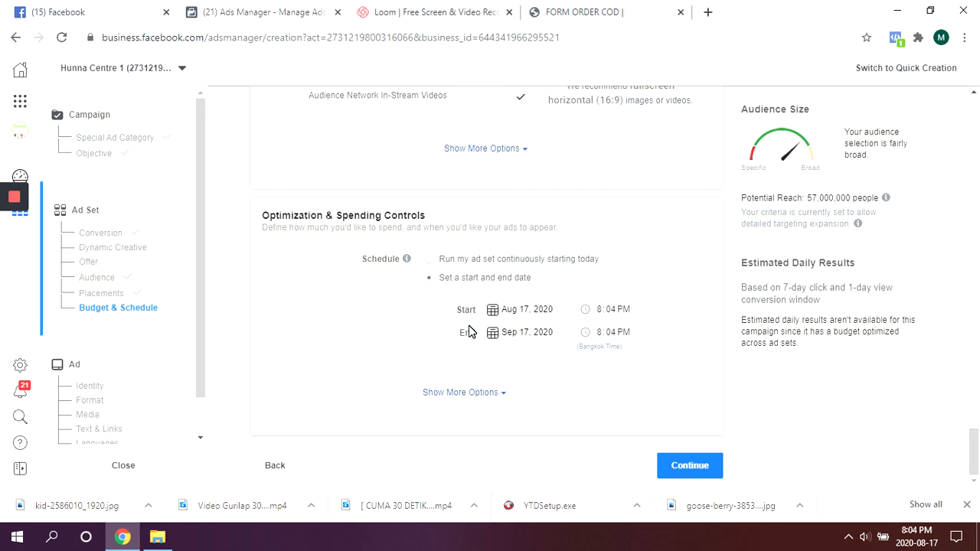
{"action": "left_click", "coordinate": [433, 261]}
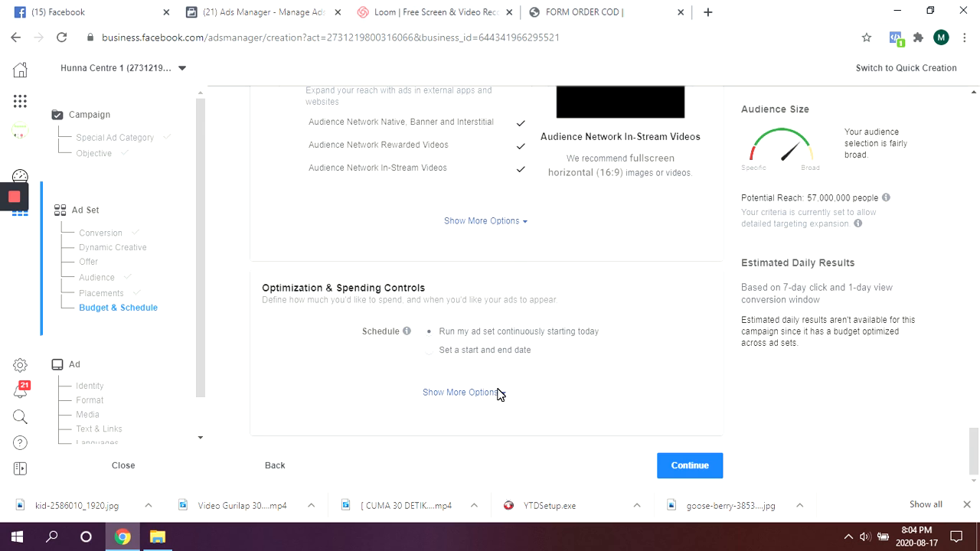
{"action": "scroll", "coordinate": [523, 383], "scroll_direction": "down", "scroll_amount": 1}
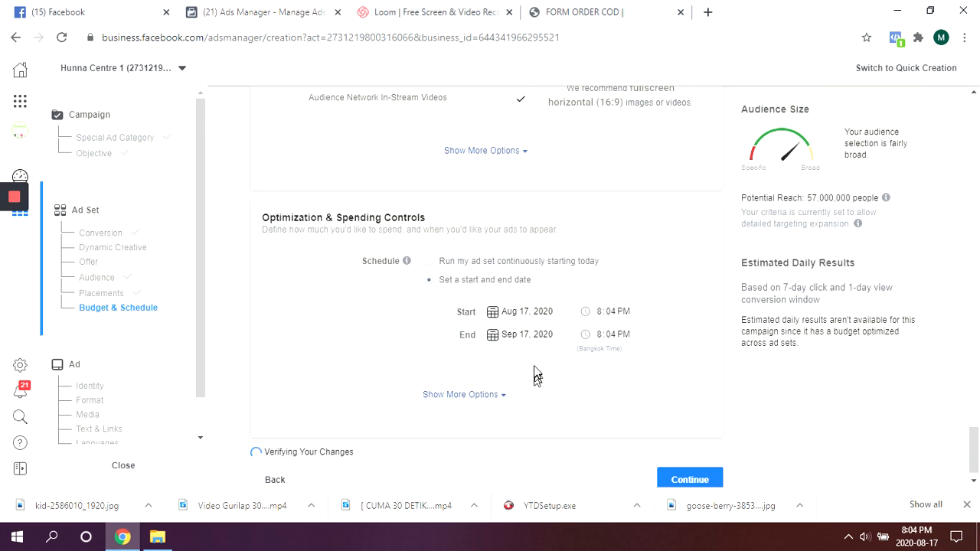
Set the ad set's schedule to start on Aug 18, 2020 at 4:00 AM.
{"action": "left_click", "coordinate": [502, 316]}
{"action": "left_click", "coordinate": [548, 243]}
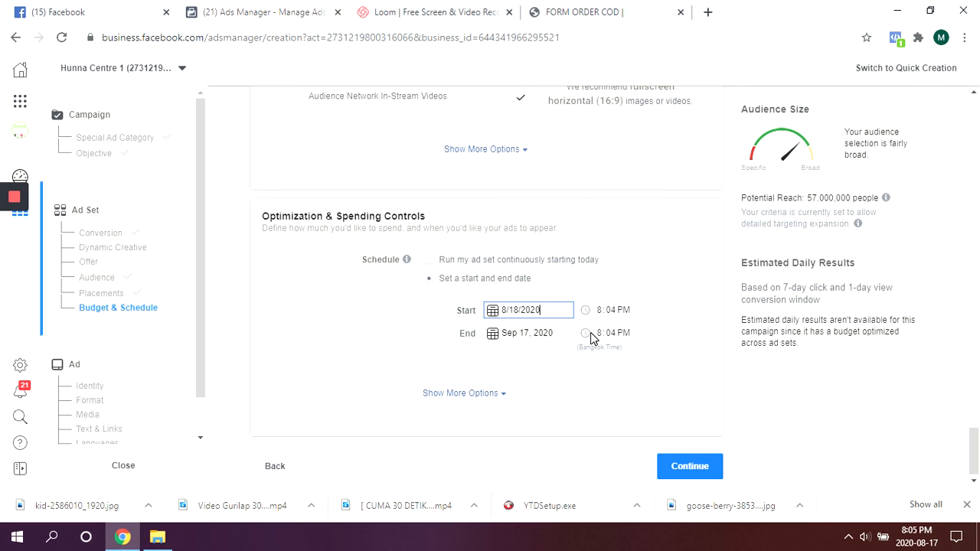
{"action": "left_click", "coordinate": [591, 329]}
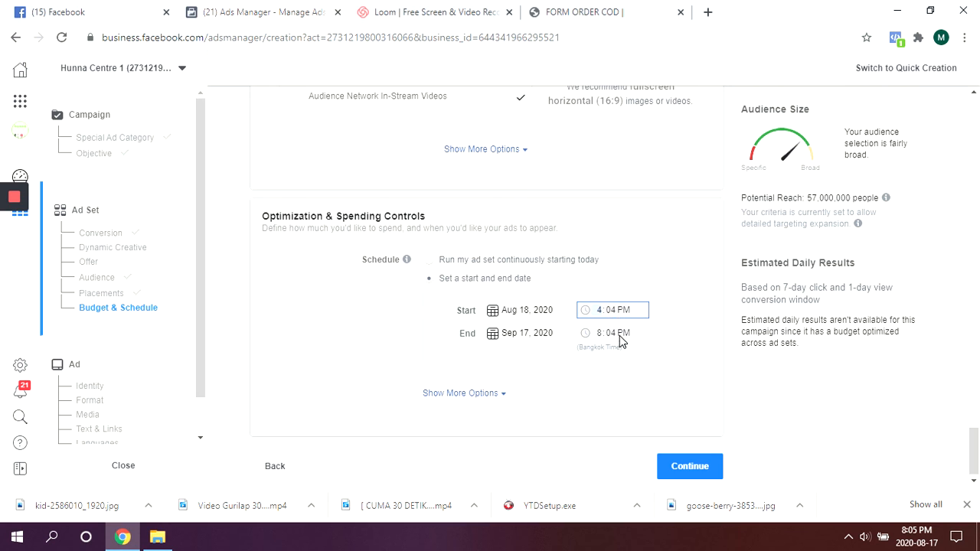
{"action": "type", "text": "00"}
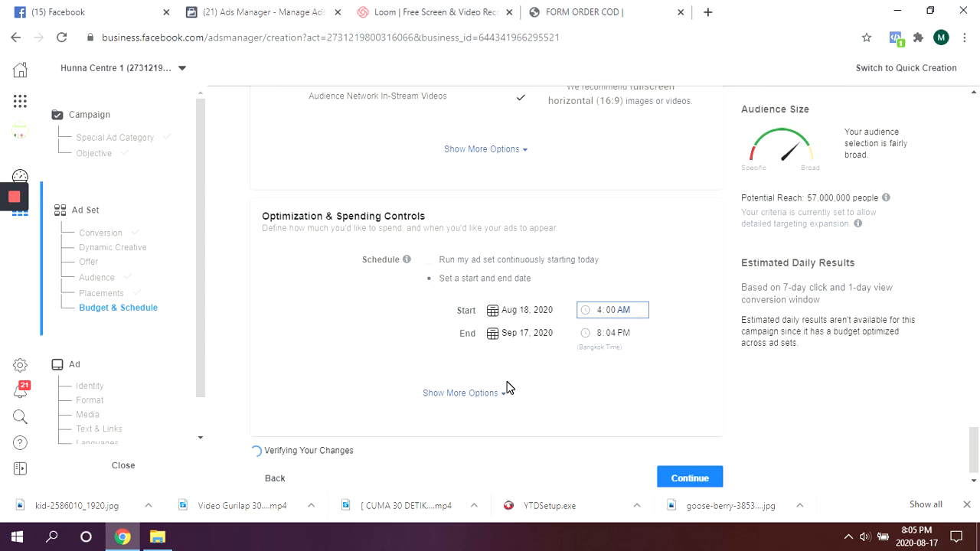
Set the ad set schedule's end date to Sep 18, 2020.
{"action": "key", "text": "Tab"}
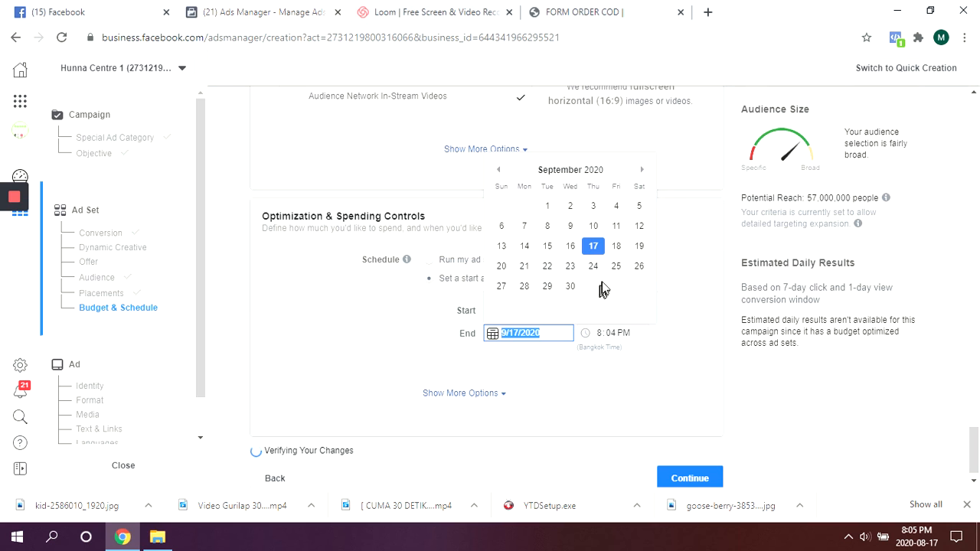
{"action": "left_click", "coordinate": [637, 247]}
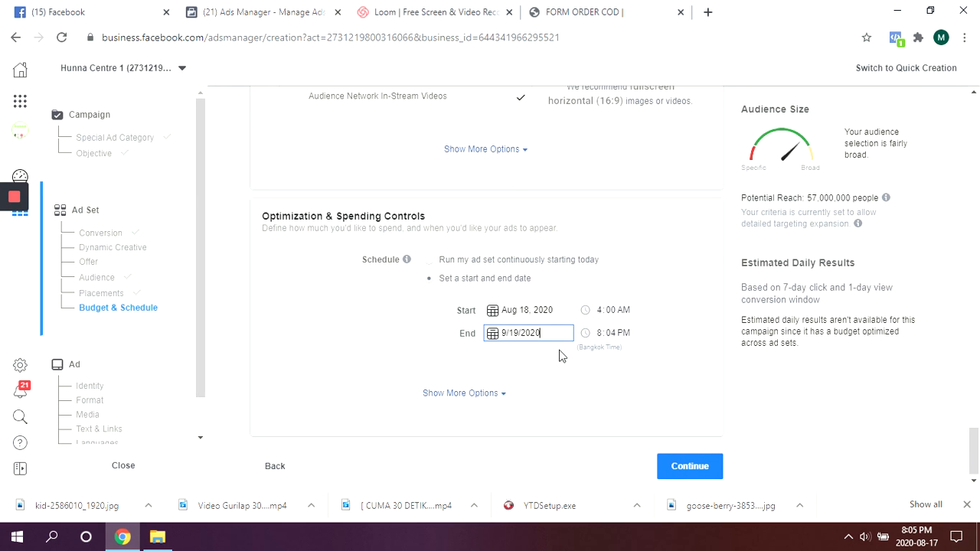
{"action": "left_click", "coordinate": [497, 337]}
{"action": "left_click", "coordinate": [618, 247]}
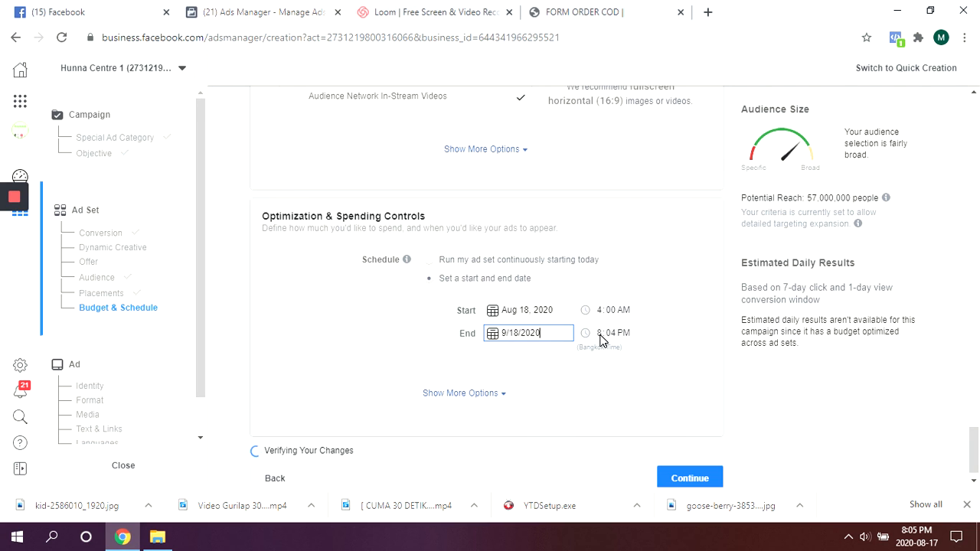
Set the ad set schedule's end time to 10:00 PM.
{"action": "left_click", "coordinate": [601, 341]}
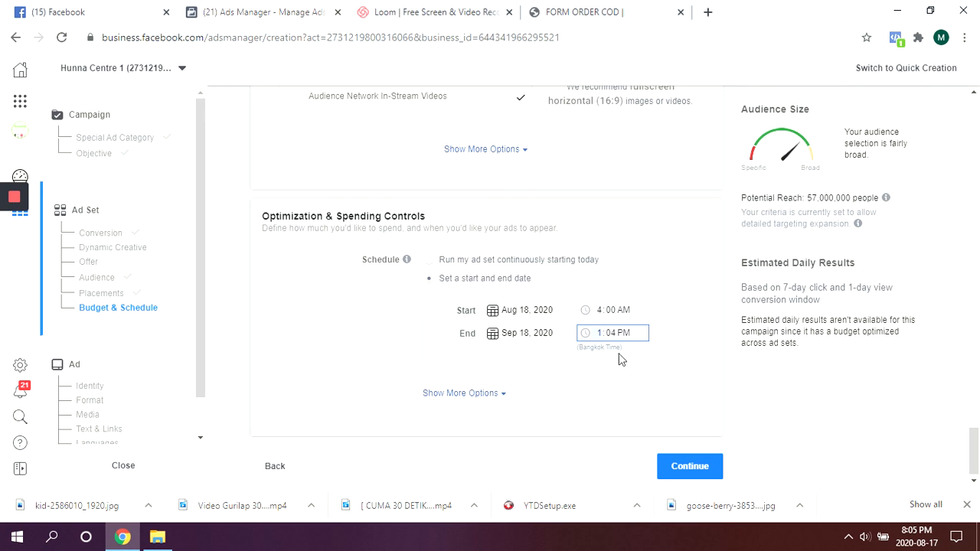
{"action": "type", "text": "9"}
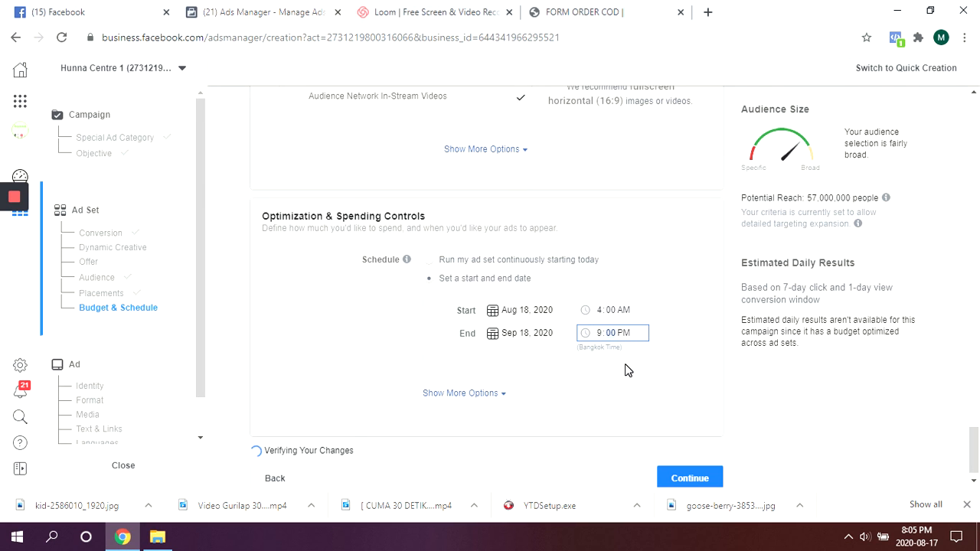
{"action": "left_click", "coordinate": [652, 348]}
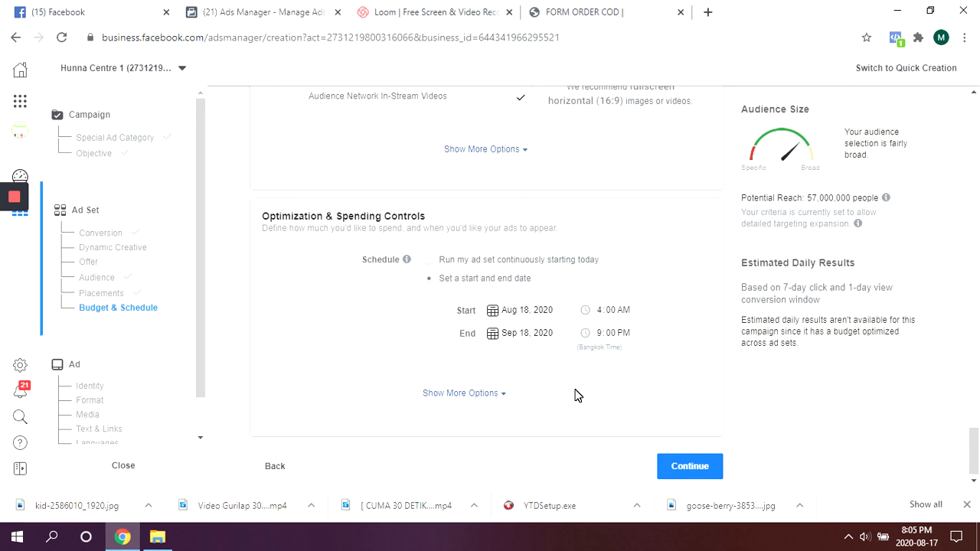
{"action": "left_click", "coordinate": [601, 334]}
{"action": "left_click", "coordinate": [623, 333]}
{"action": "left_click", "coordinate": [624, 337]}
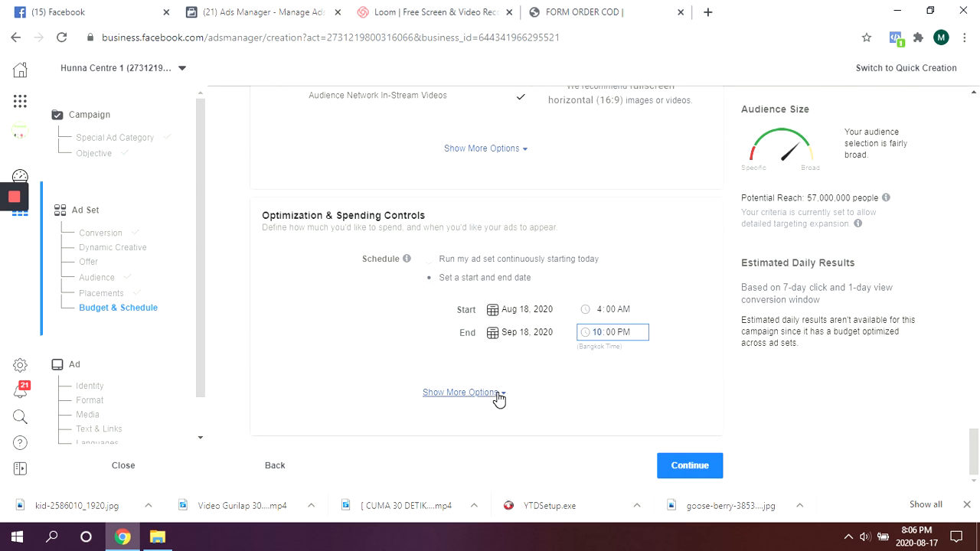
Show the additional spending control options, leave the ad set spend limits empty and continue to the ad setup.
{"action": "left_click", "coordinate": [536, 406]}
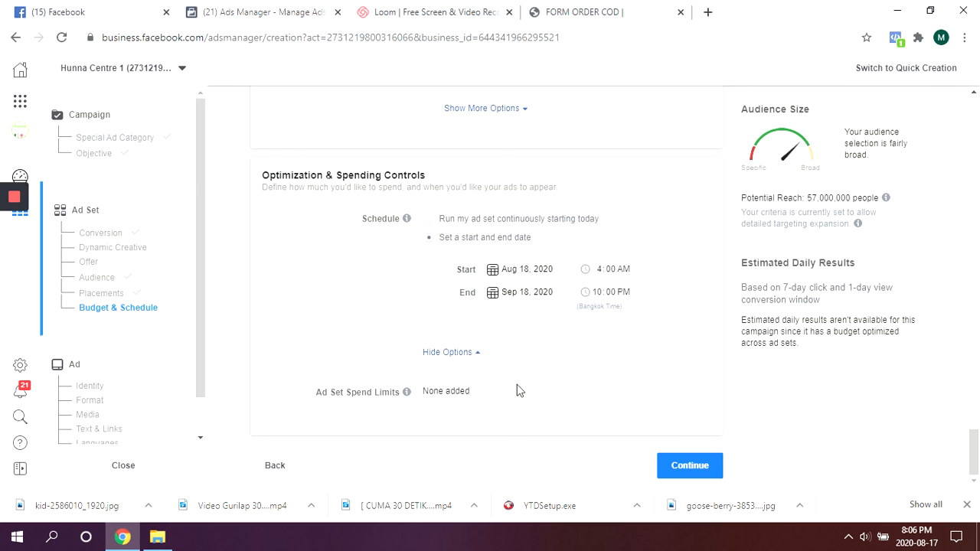
{"action": "left_click", "coordinate": [685, 468]}
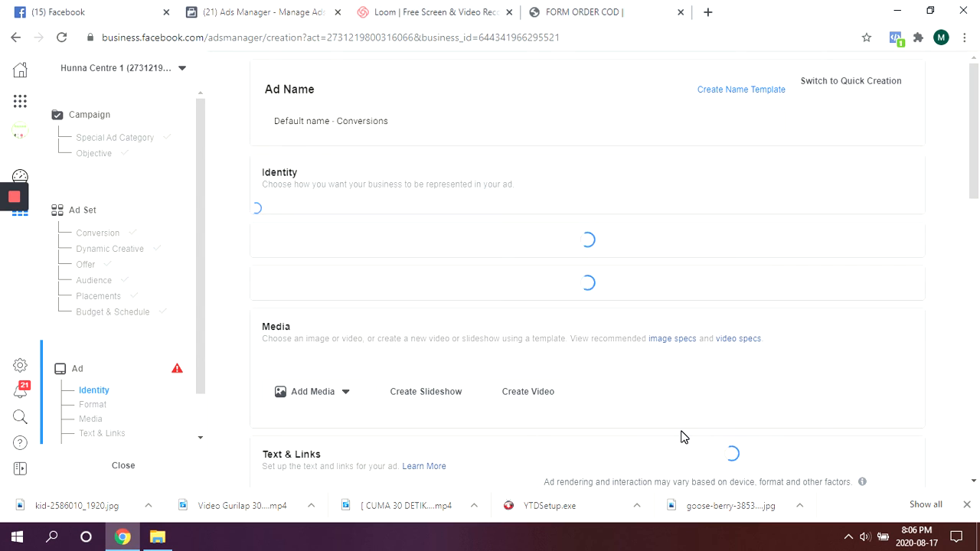
{"action": "mouse_move", "coordinate": [19, 209]}
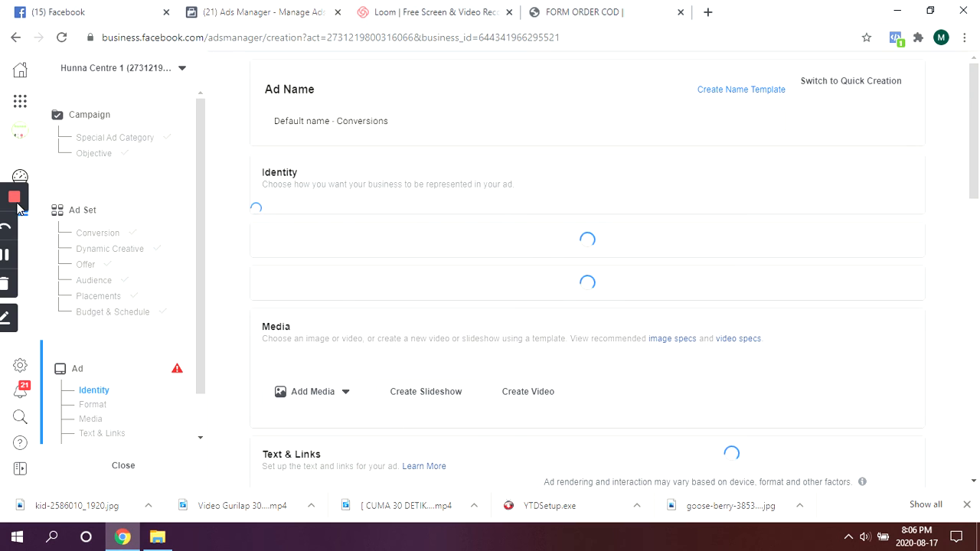